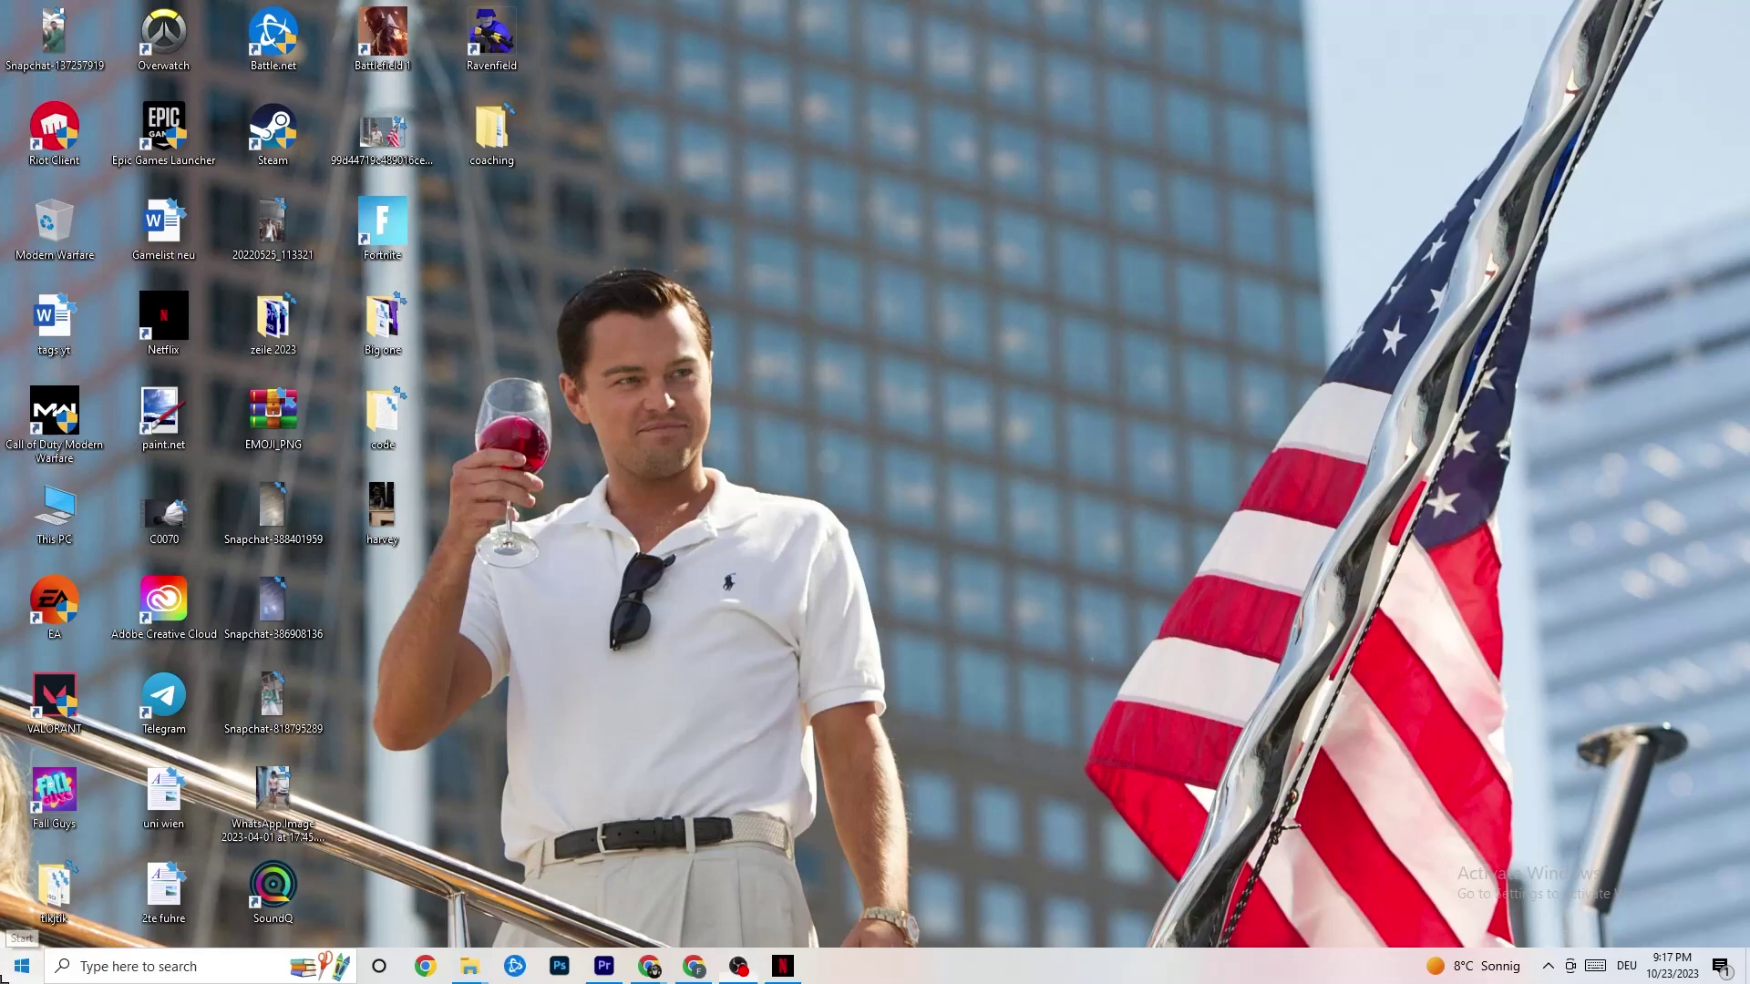
# Launch Windows Settings from the Start menu
pyautogui.click(8, 972)
pyautogui.click(25, 884)
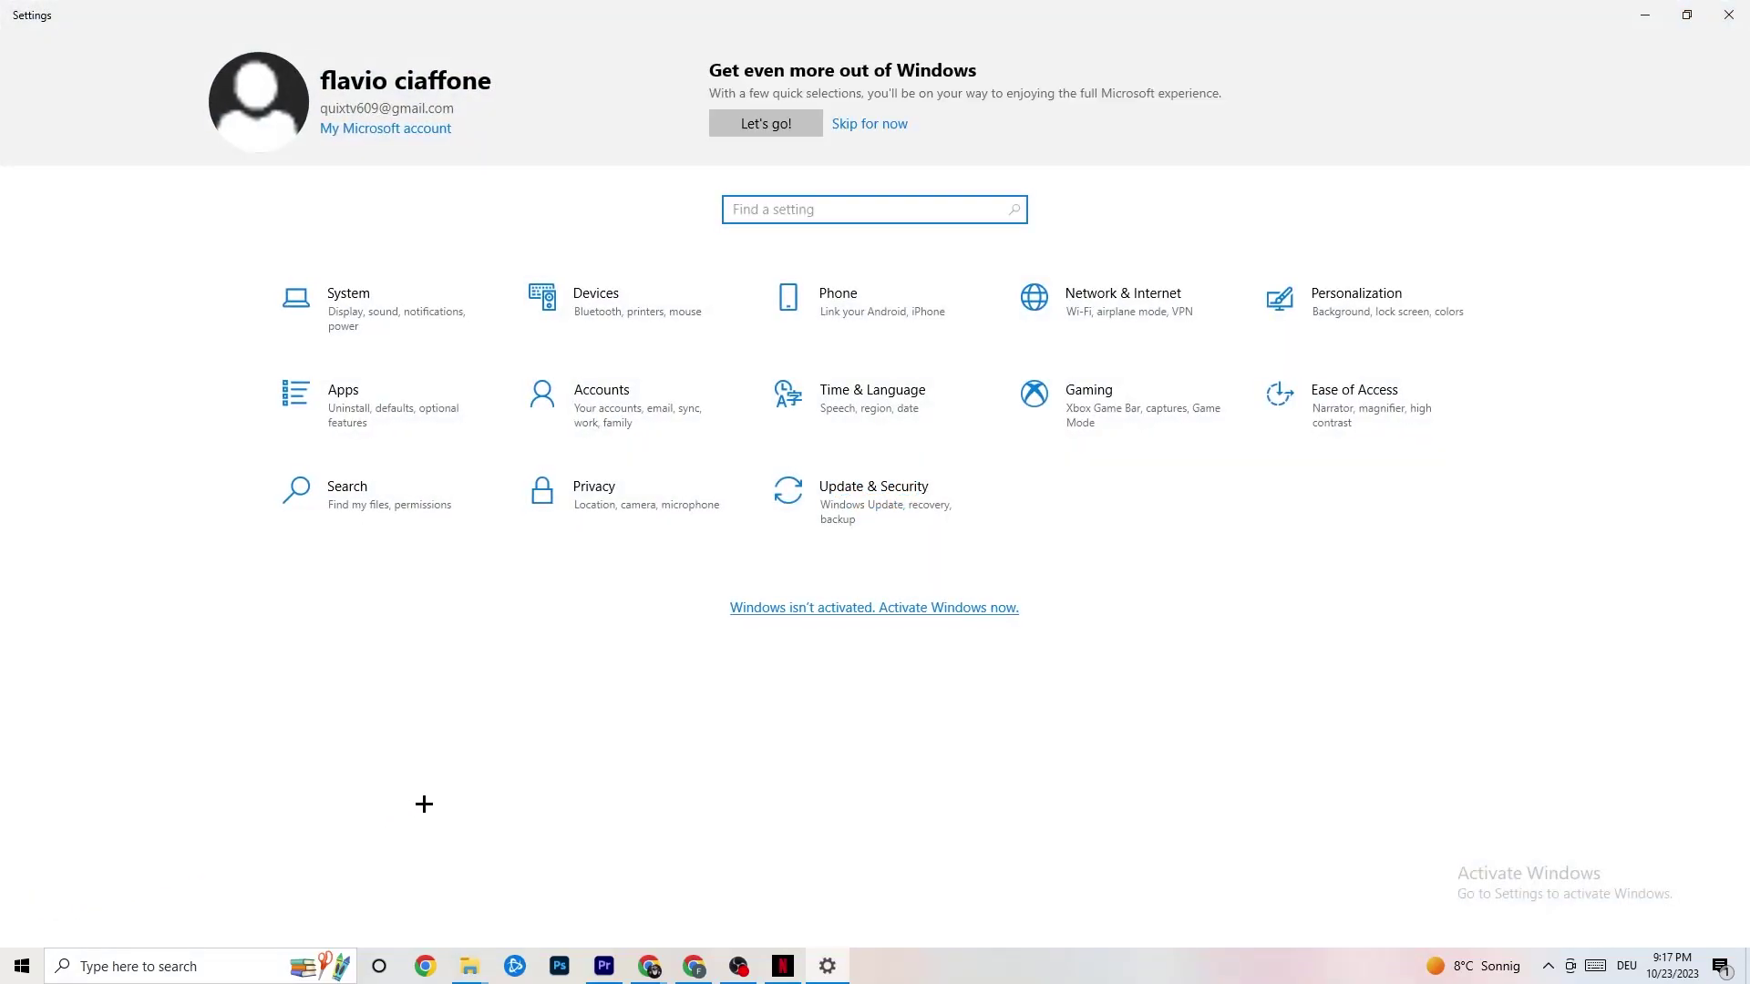
# Open the Display settings and keep the scale at 100%
pyautogui.click(381, 314)
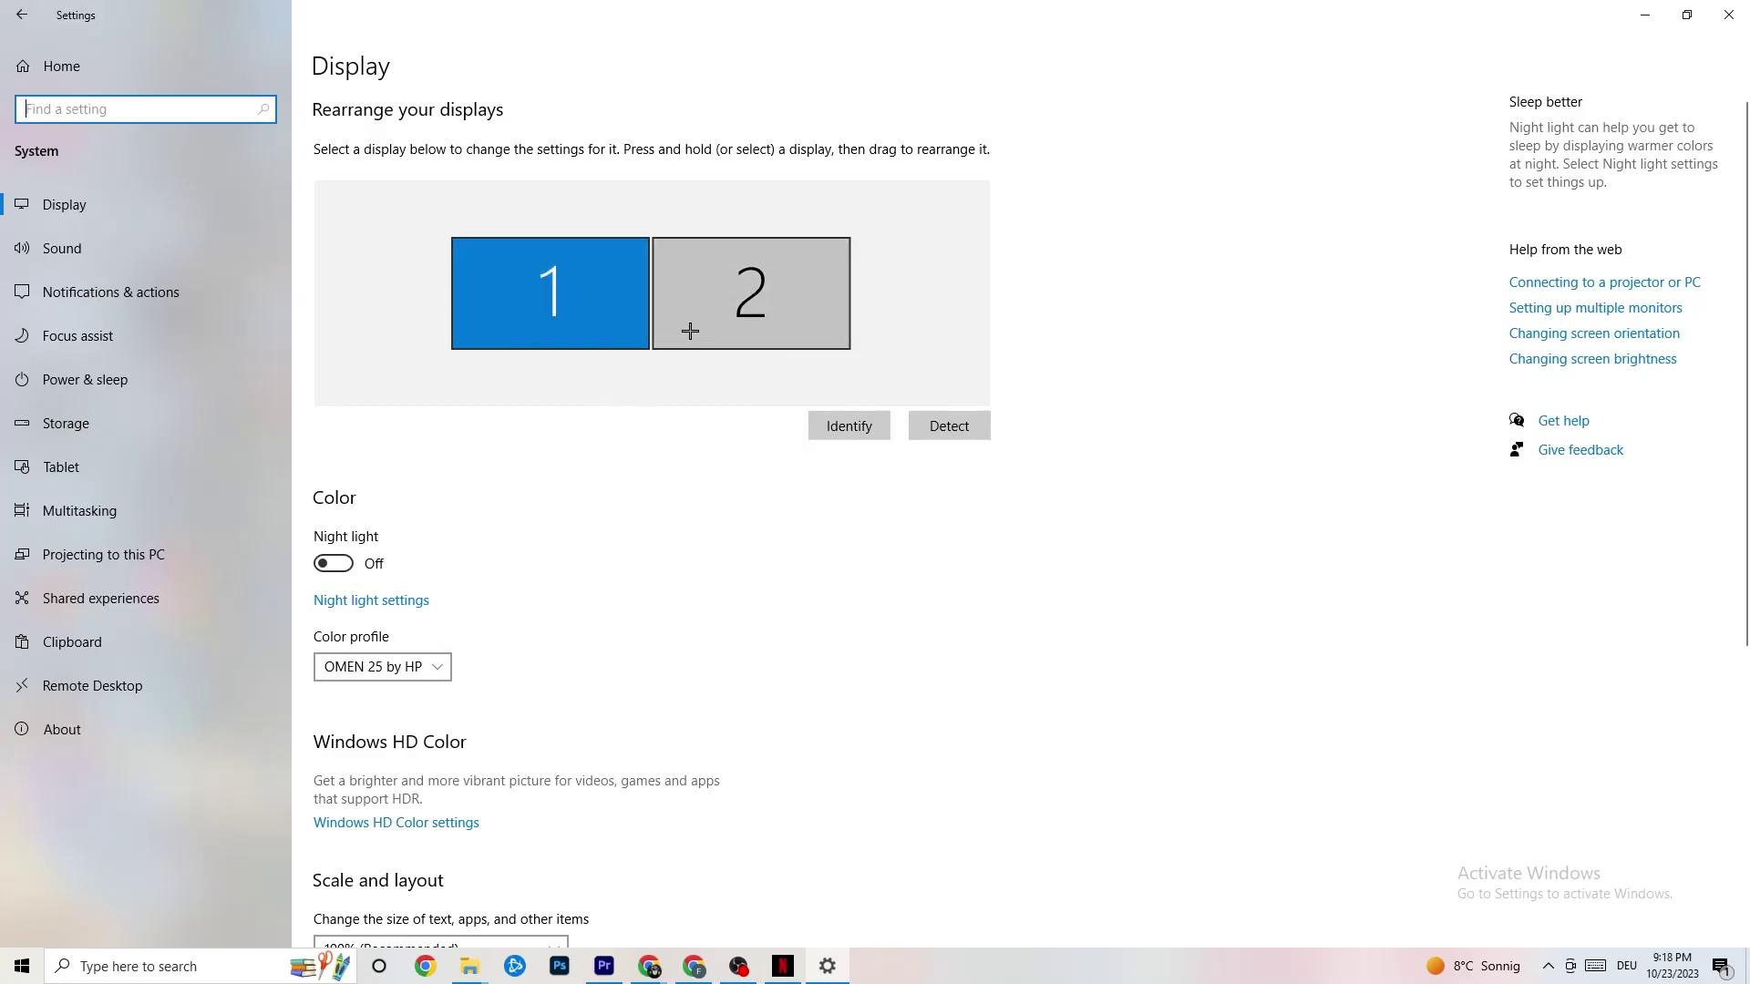
pyautogui.scroll(-2, 569, 356)
pyautogui.scroll(-2, 569, 356)
pyautogui.click(441, 234)
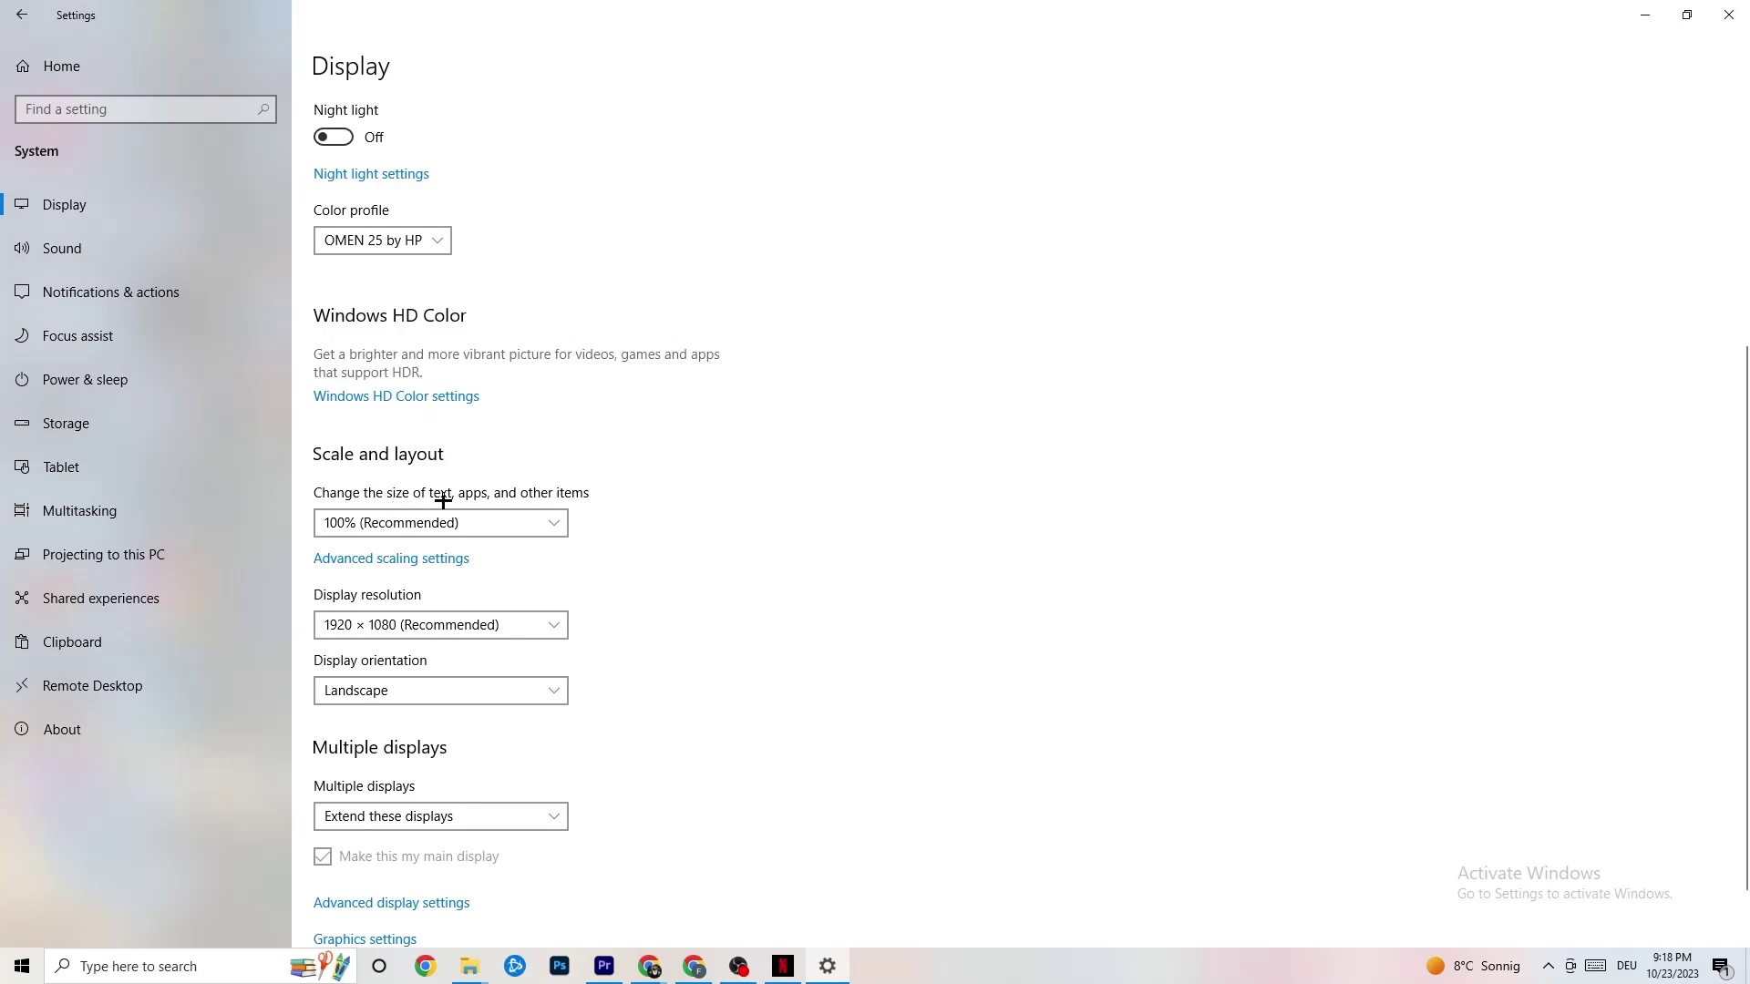
pyautogui.click(537, 522)
pyautogui.click(749, 447)
# Keep the display resolution at 1920 × 1080, then go to Storage settings
pyautogui.click(465, 627)
pyautogui.click(784, 582)
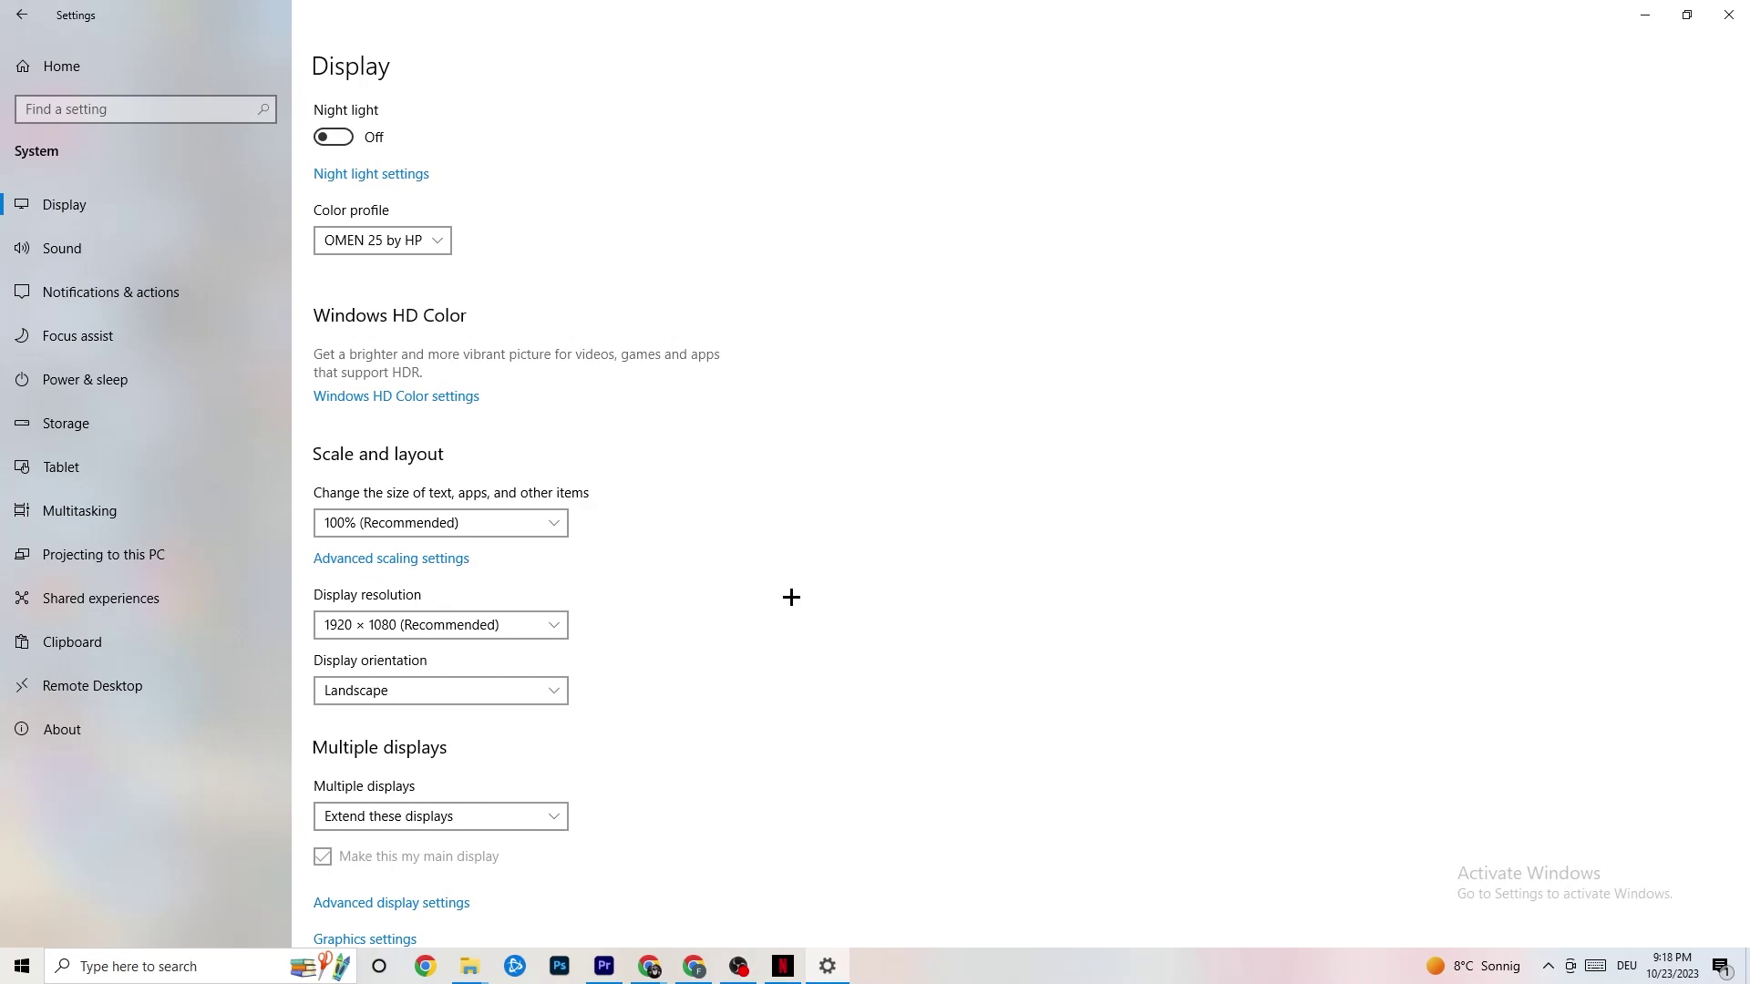
pyautogui.click(560, 628)
pyautogui.click(727, 587)
pyautogui.click(114, 437)
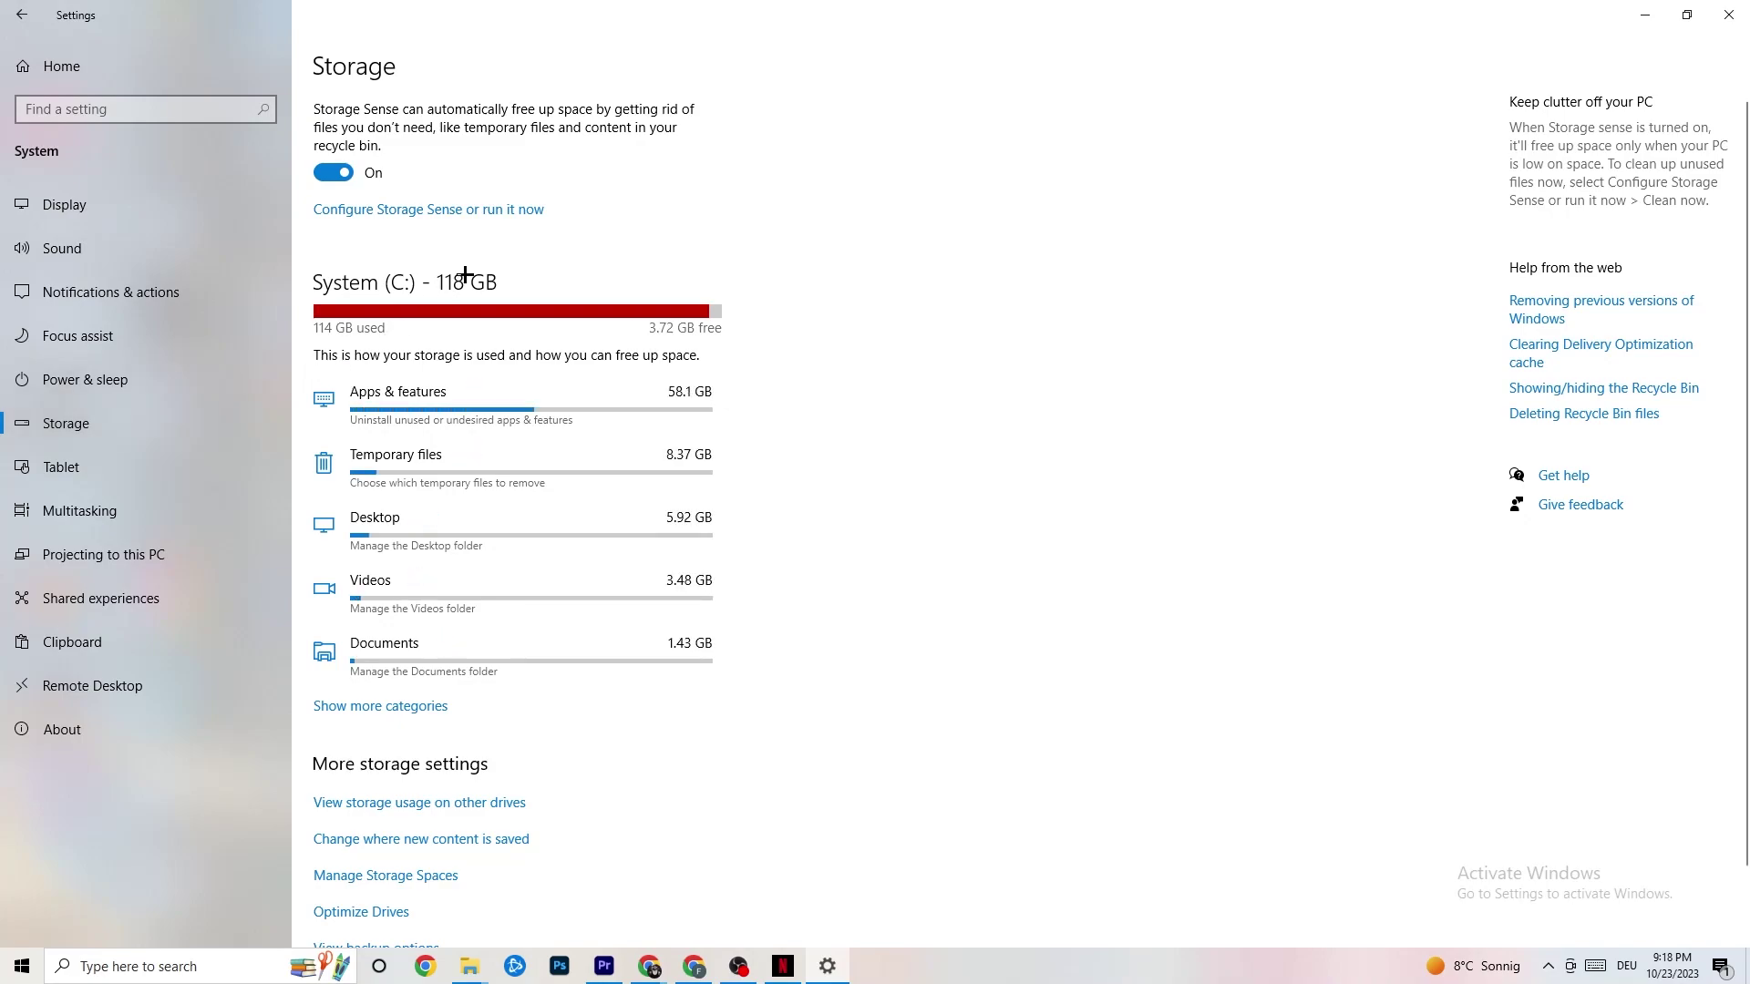
# Run Storage Sense cleanup now, keeping weekly runs and 14-day recycle bin deletion
pyautogui.click(504, 212)
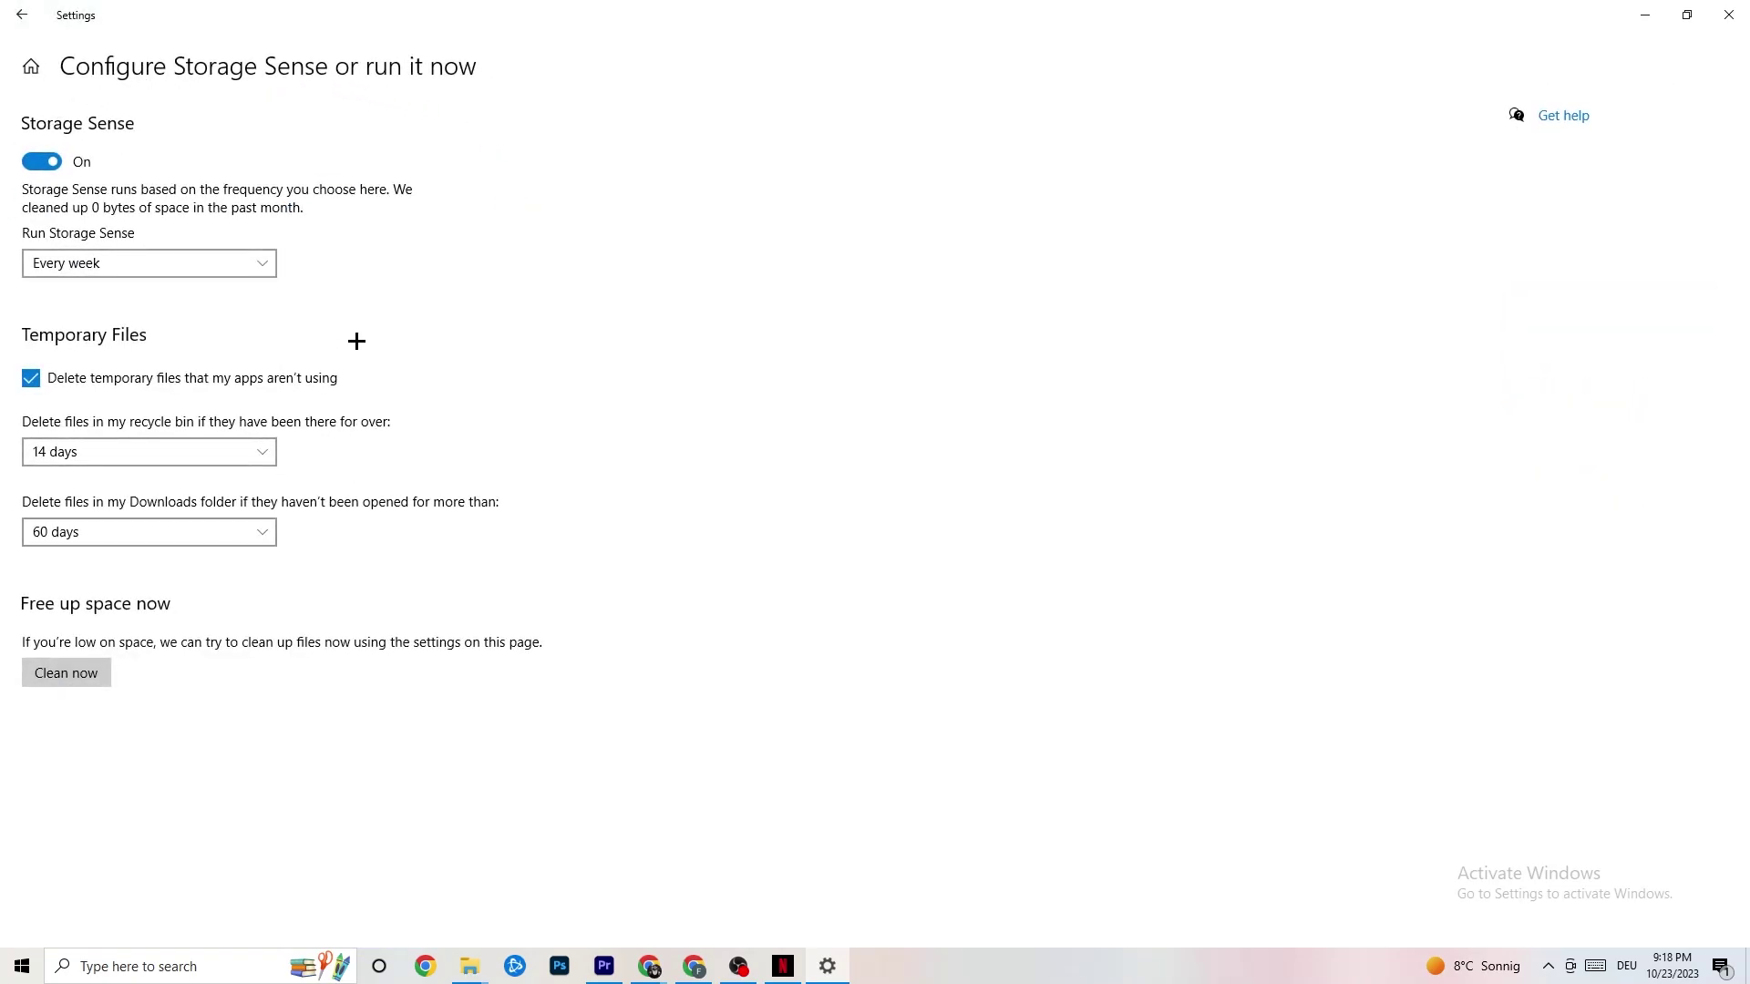
pyautogui.click(183, 451)
pyautogui.click(166, 295)
pyautogui.click(165, 264)
pyautogui.click(426, 258)
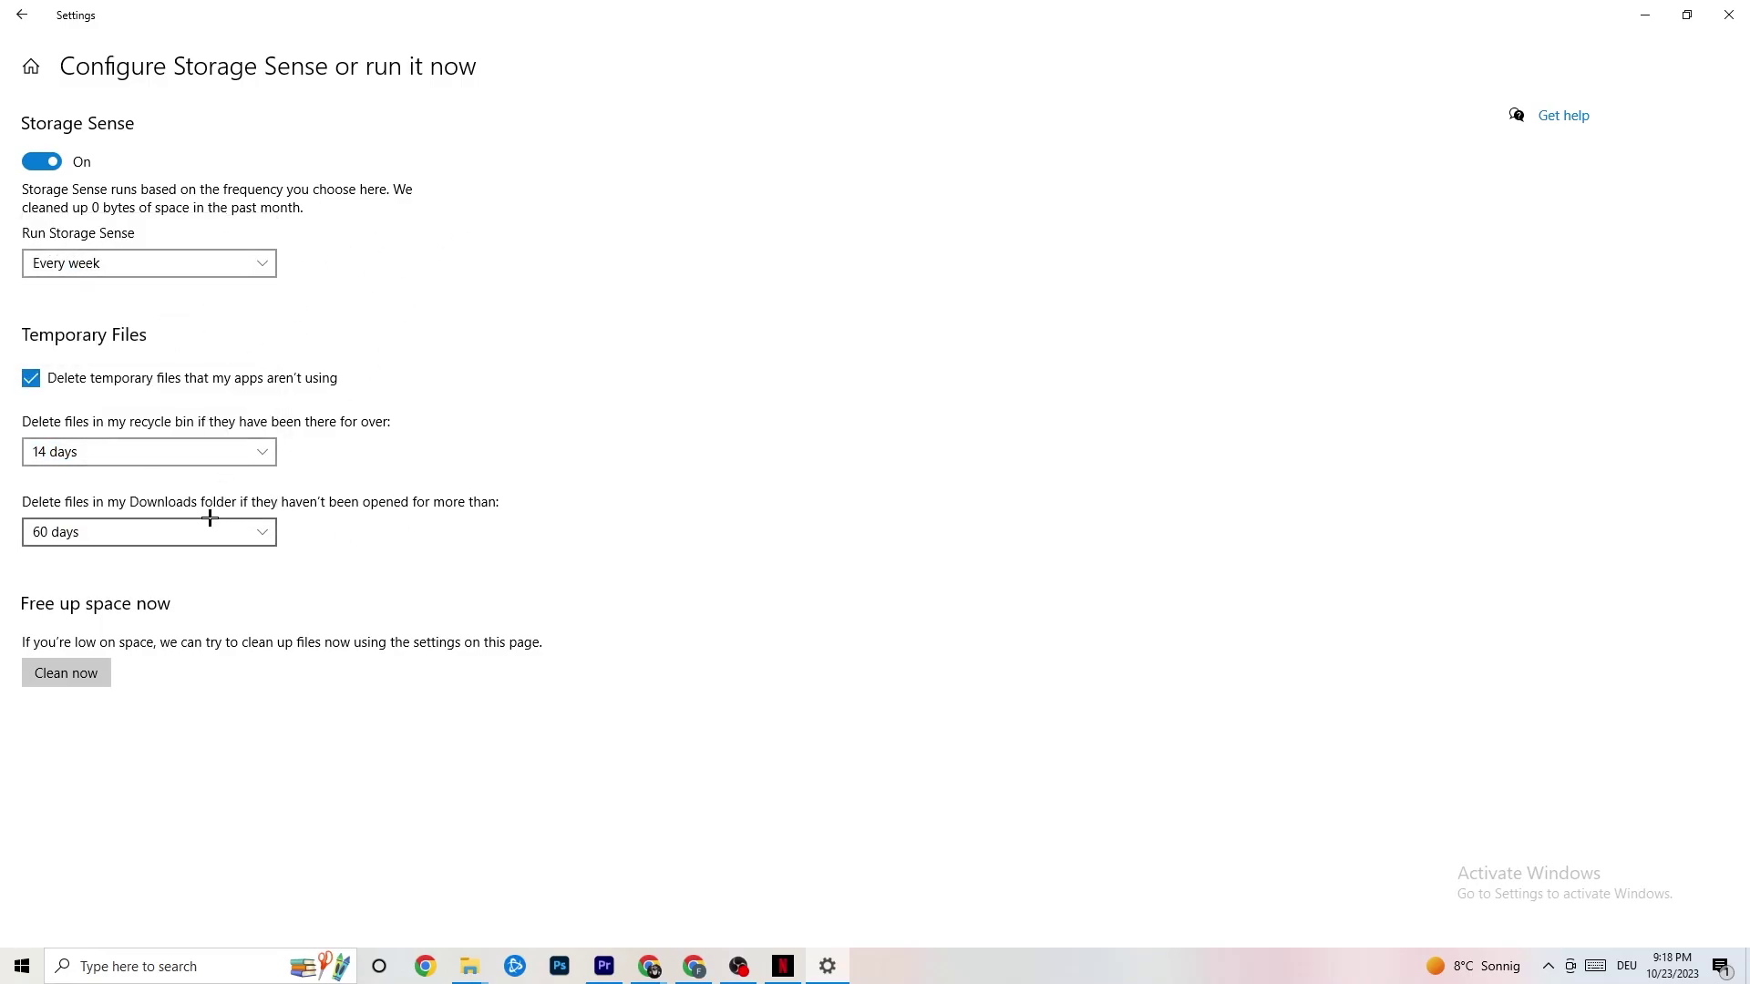
pyautogui.click(83, 684)
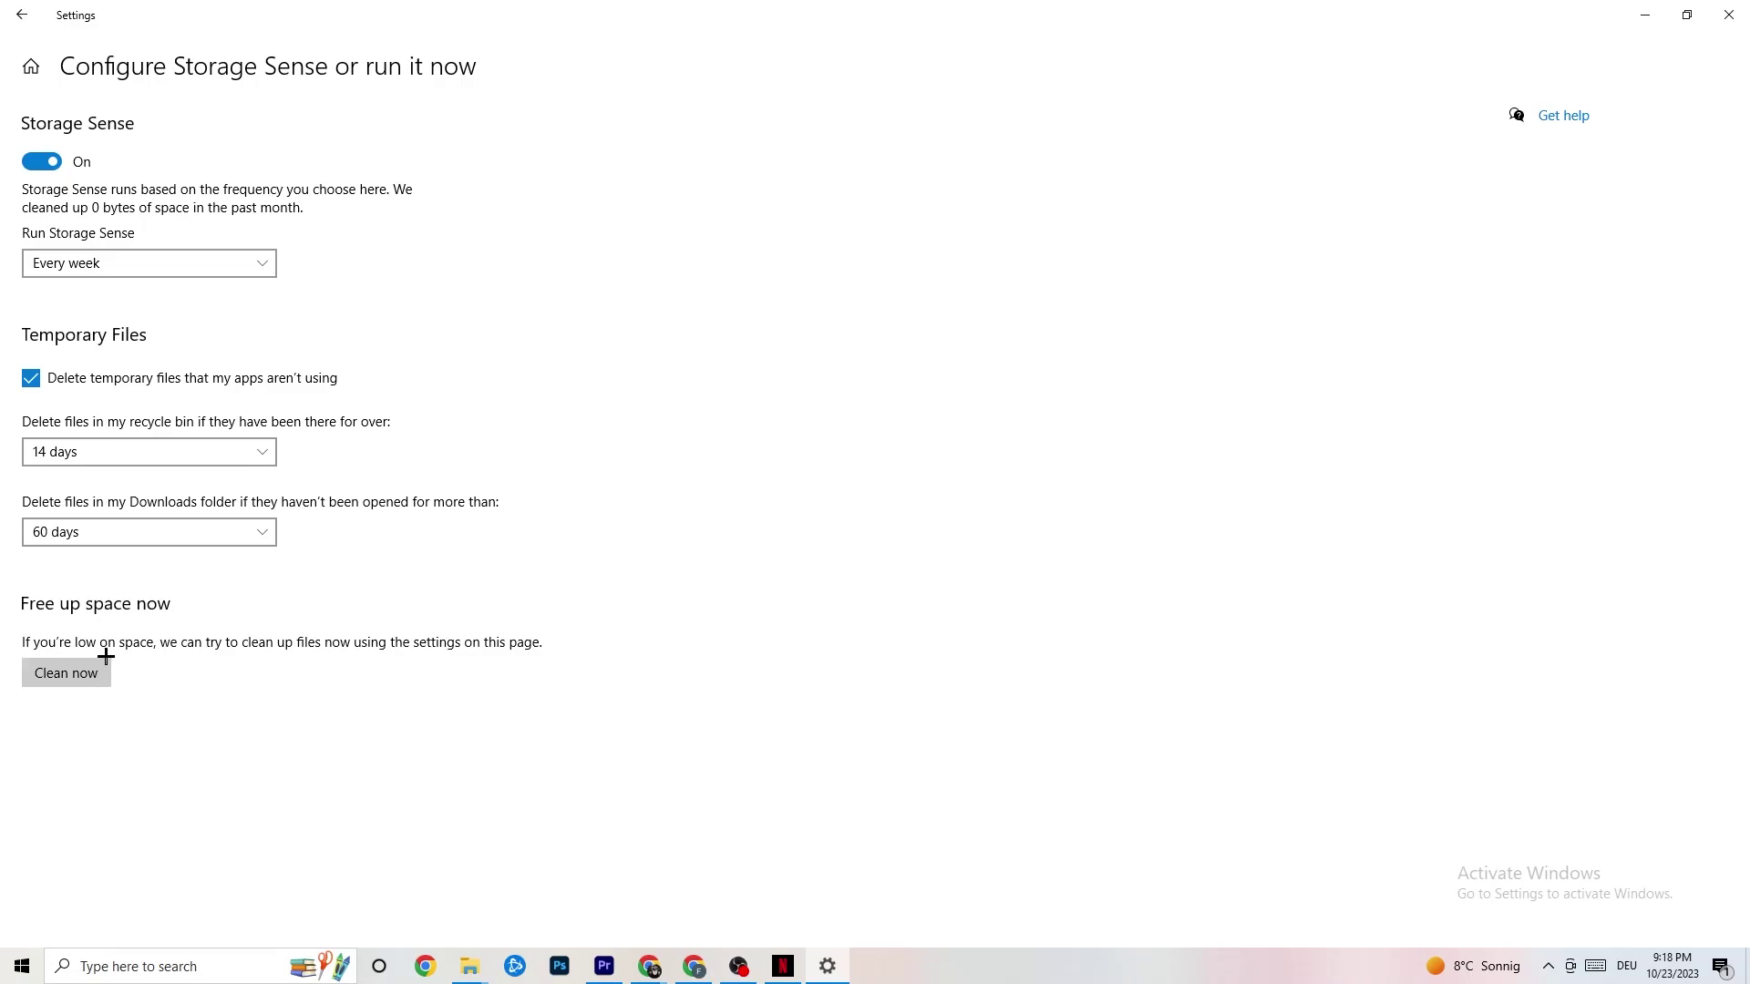
pyautogui.click(15, 7)
# Check Power & sleep timeouts (screen 10 min, sleep 30 min), keeping the Balanced plan
pyautogui.click(39, 82)
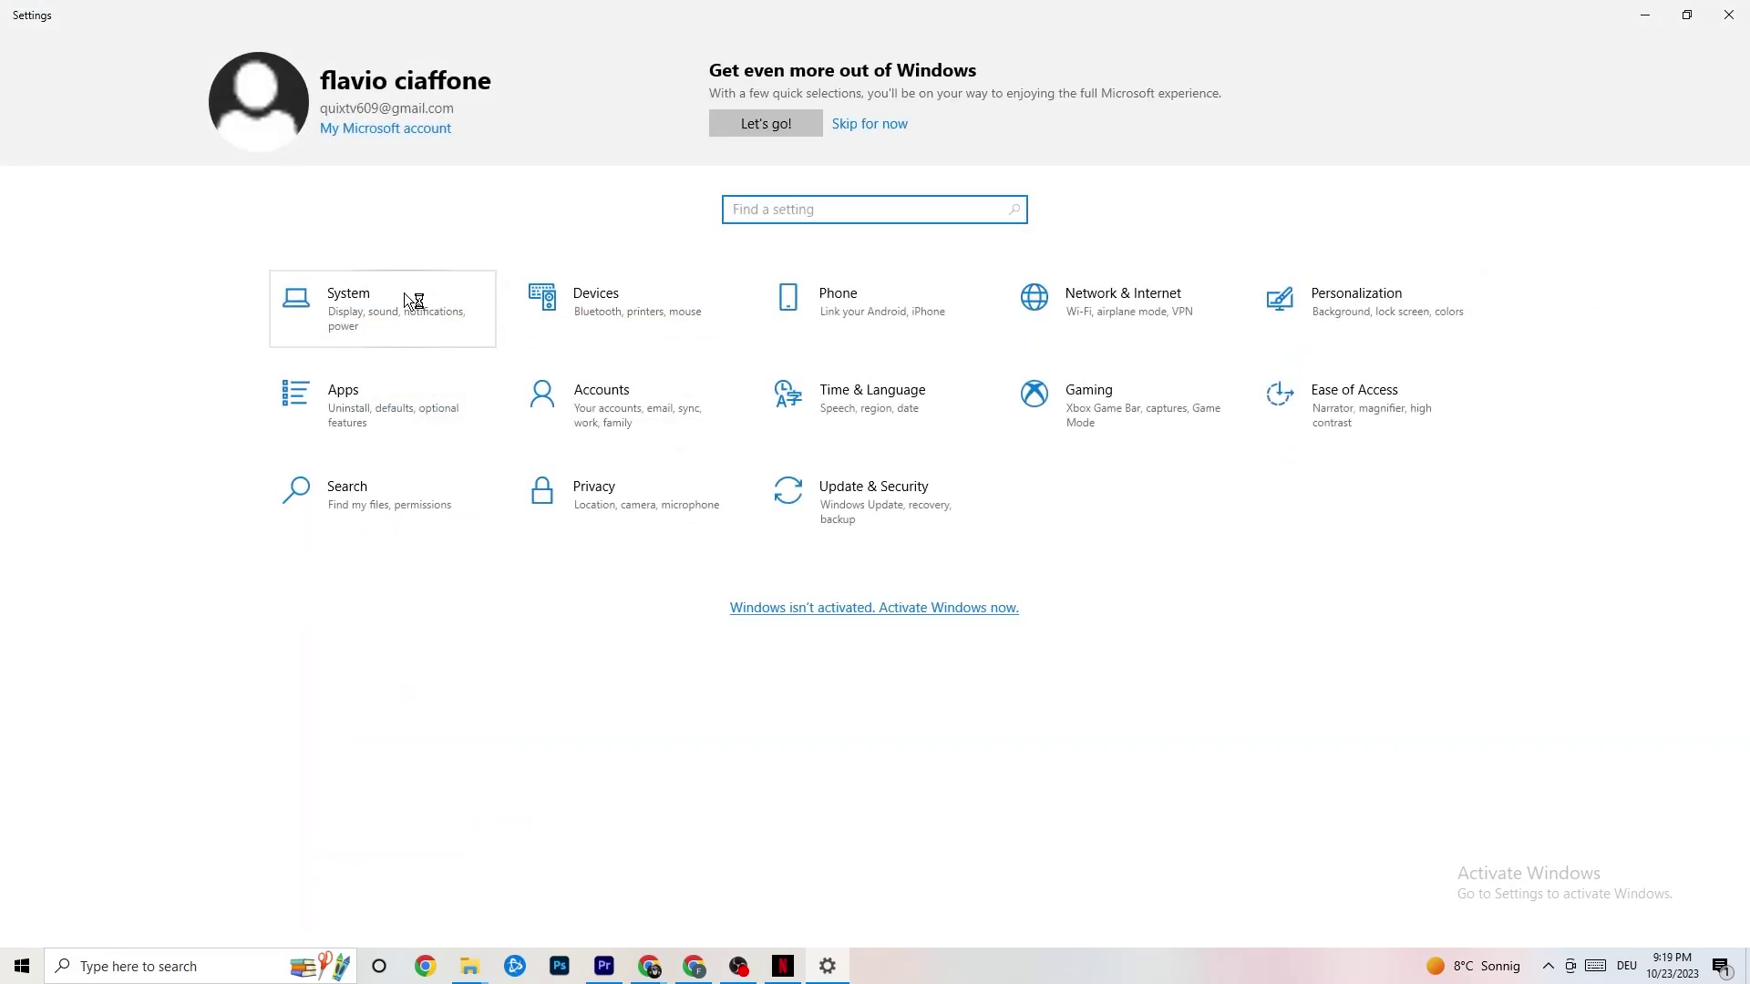
pyautogui.click(410, 293)
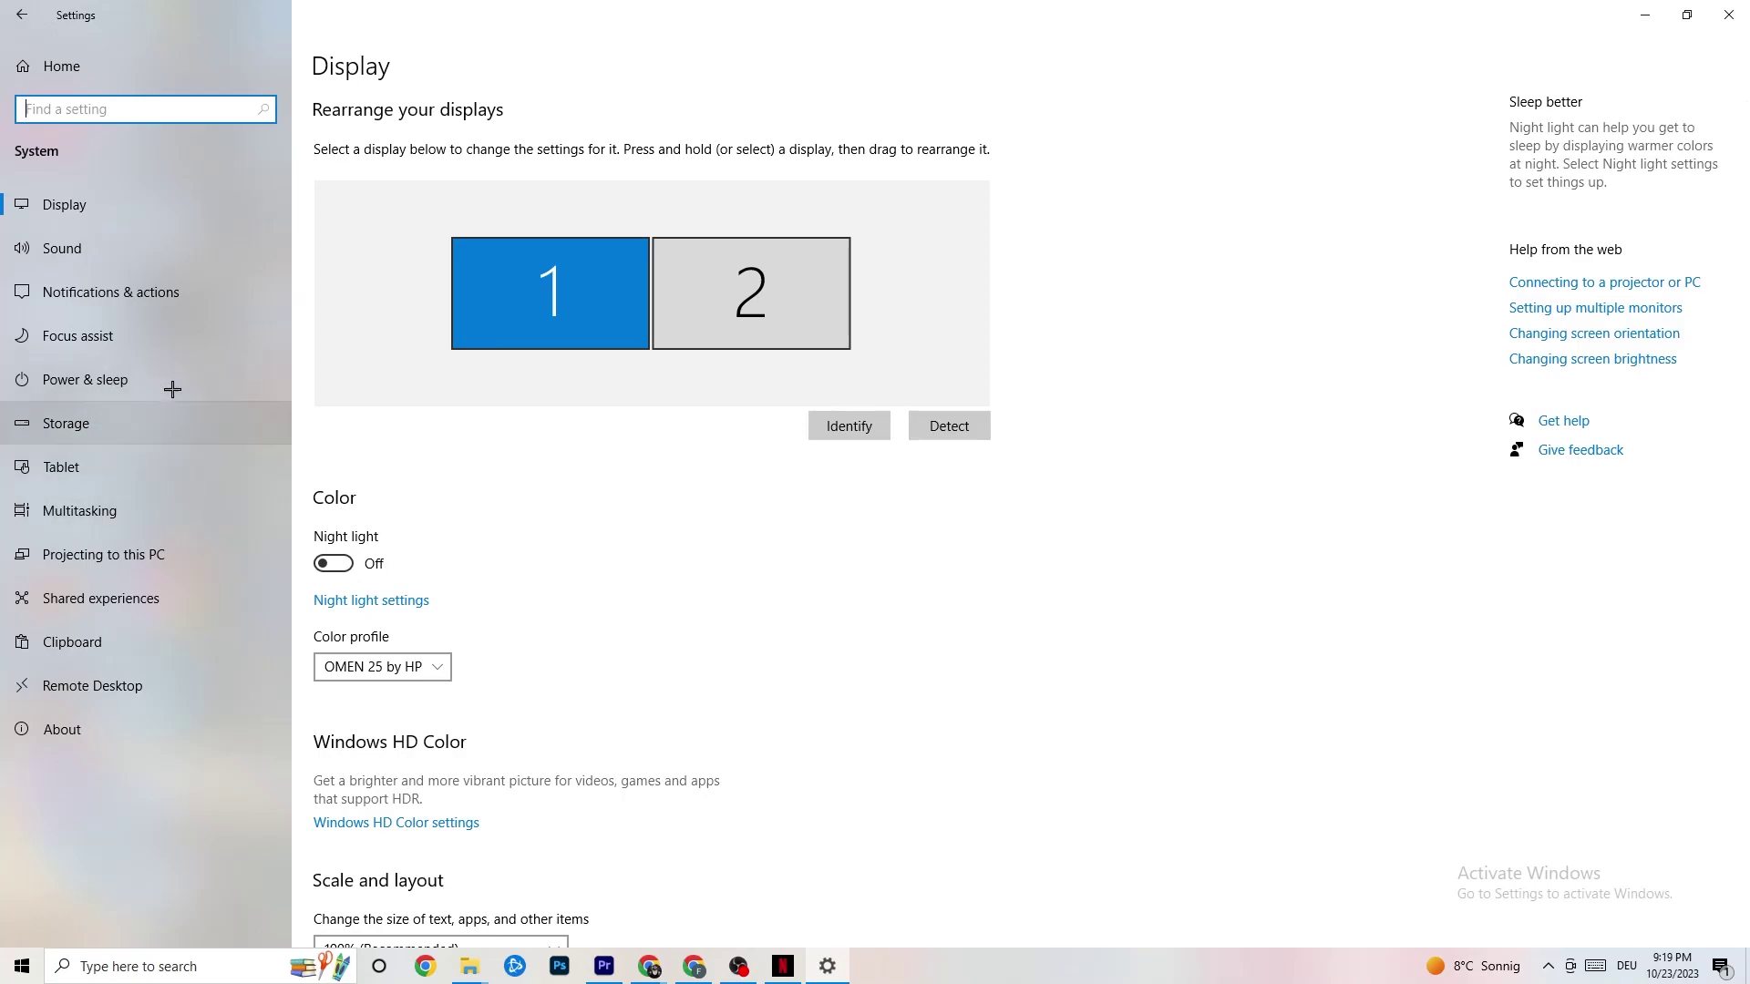
pyautogui.click(60, 374)
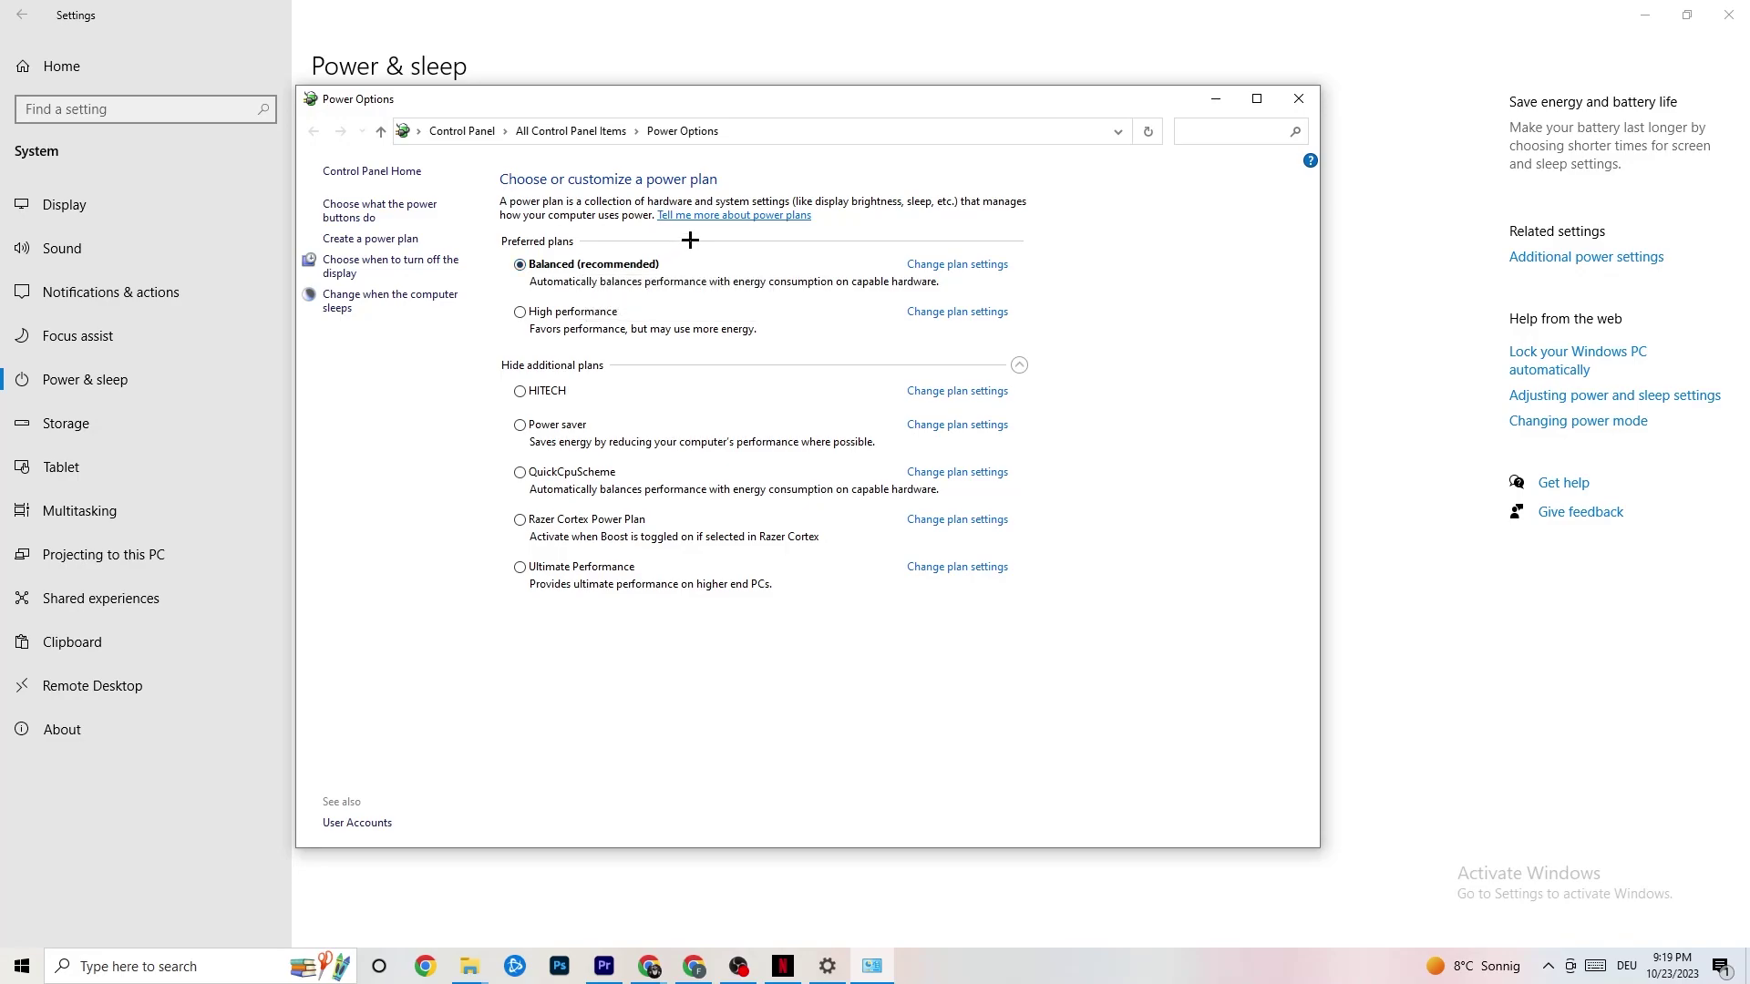
pyautogui.click(1301, 100)
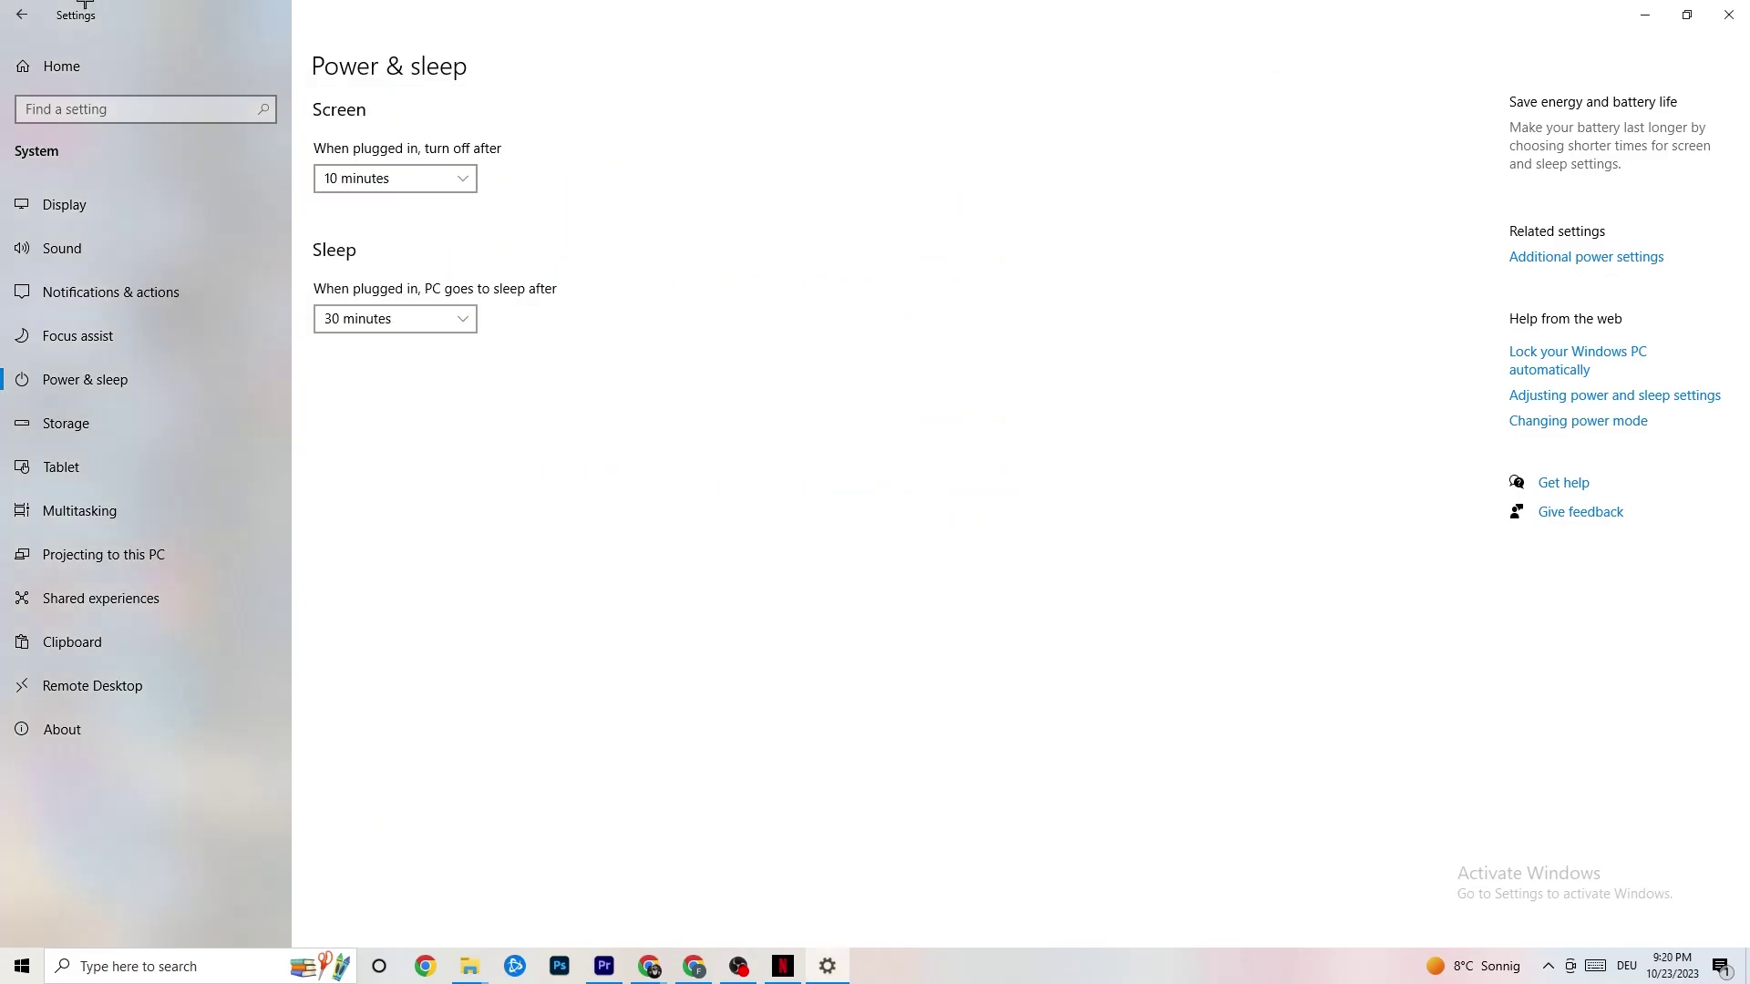
pyautogui.click(30, 12)
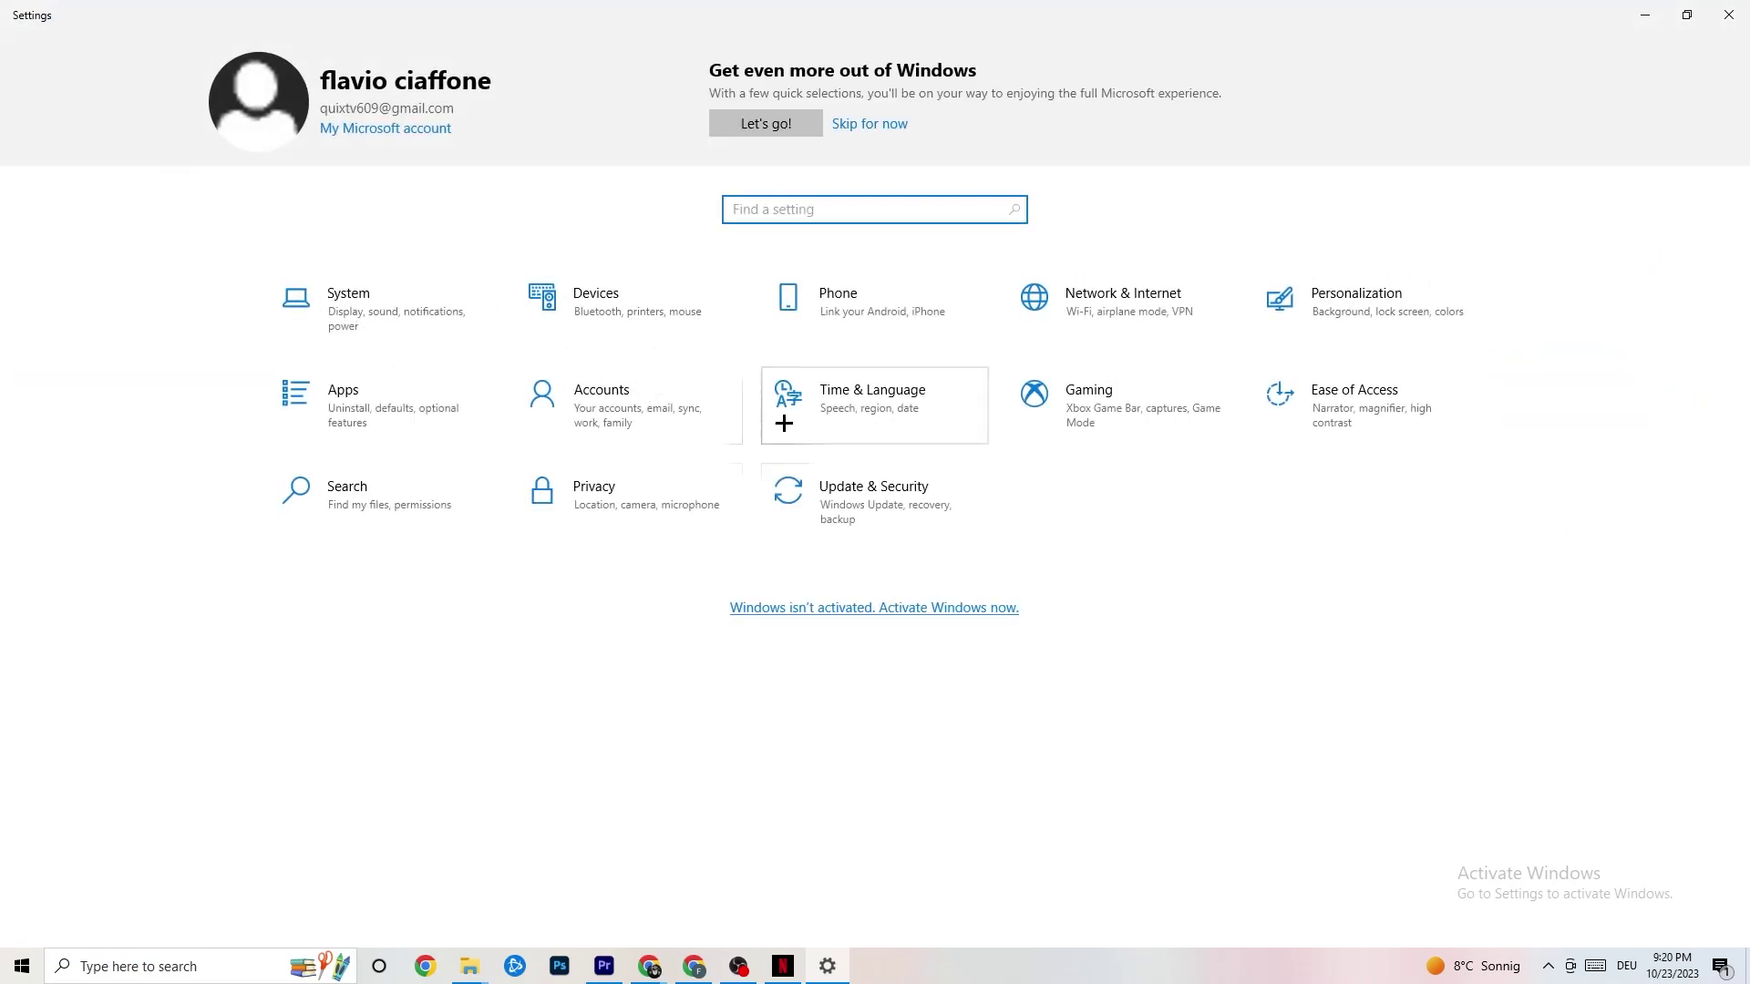
# Open Gaming settings and confirm Xbox Game Bar is turned off
pyautogui.click(1111, 427)
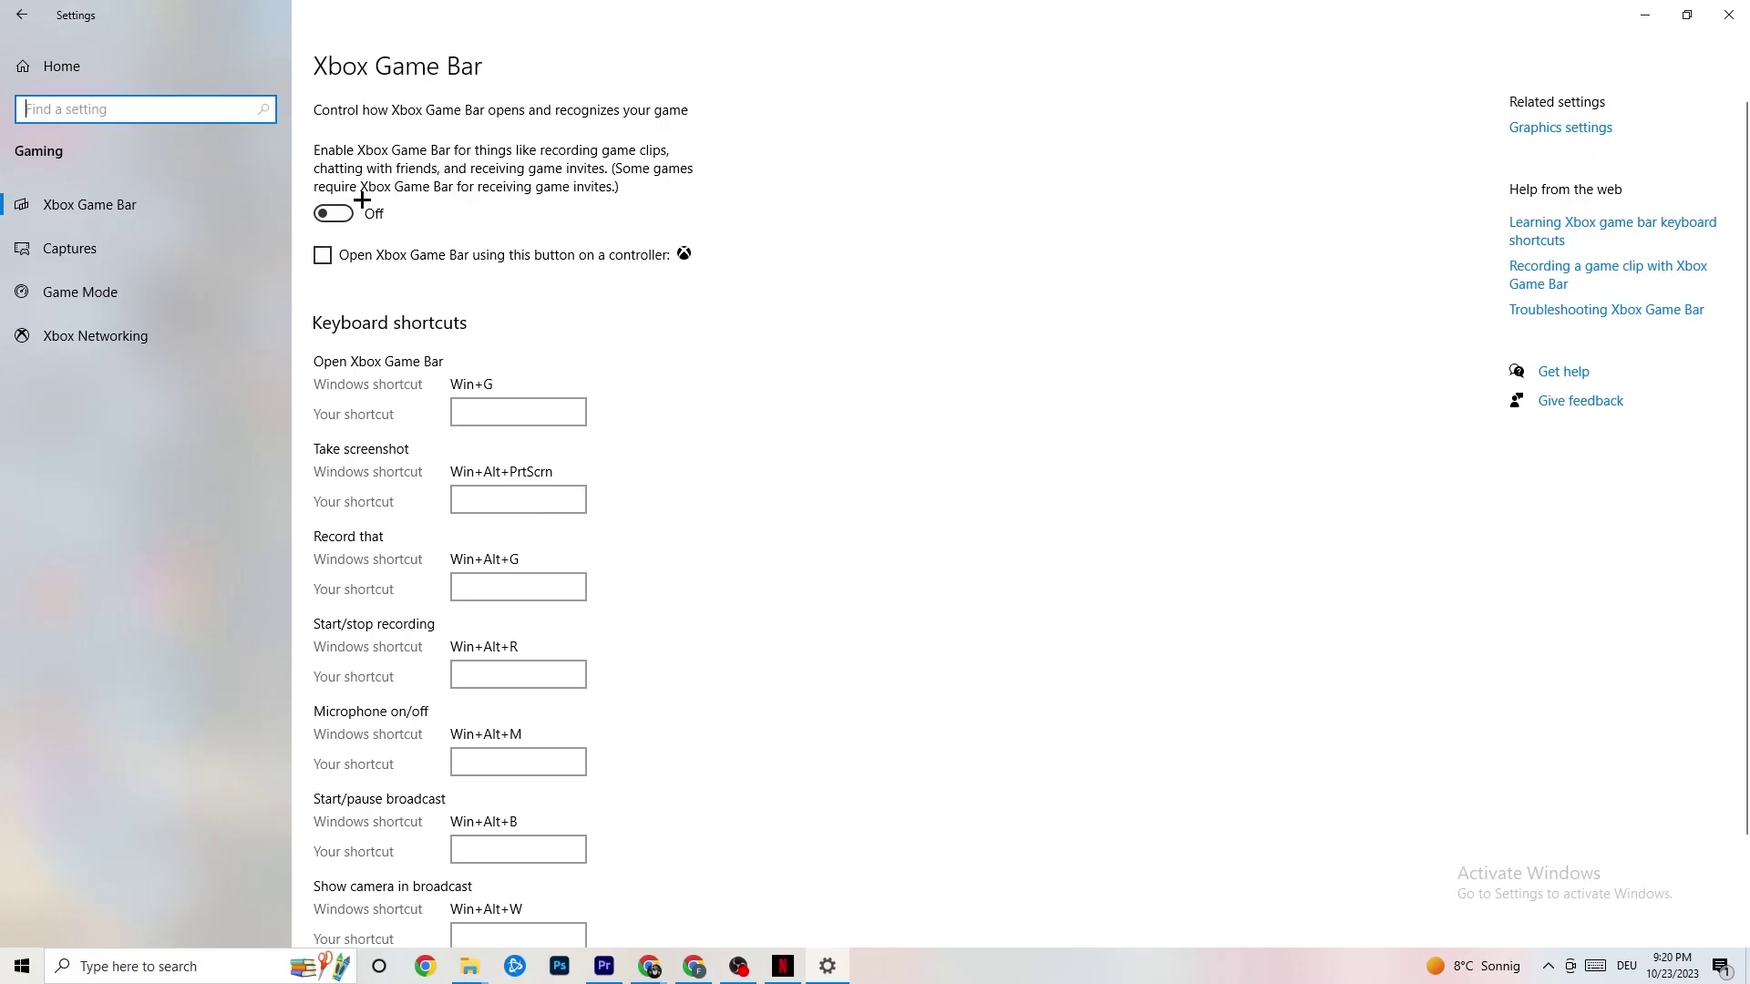
pyautogui.scroll(-2, 629, 511)
pyautogui.scroll(2, 647, 565)
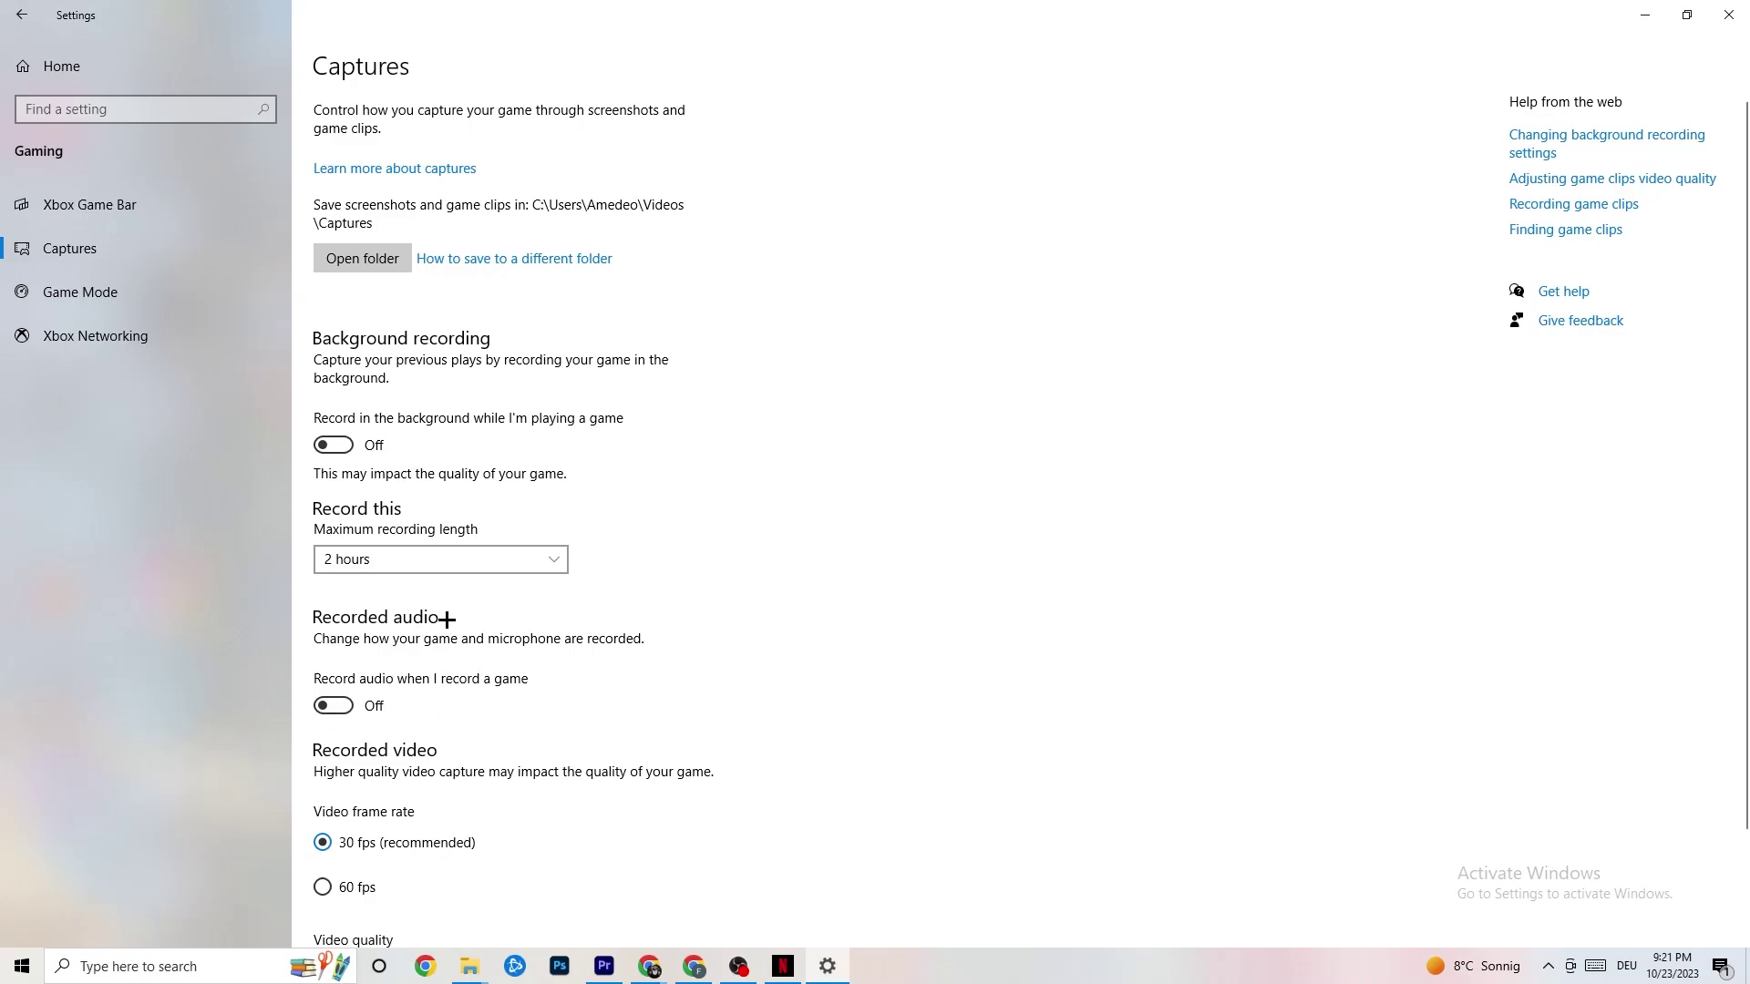
pyautogui.scroll(-3, 474, 646)
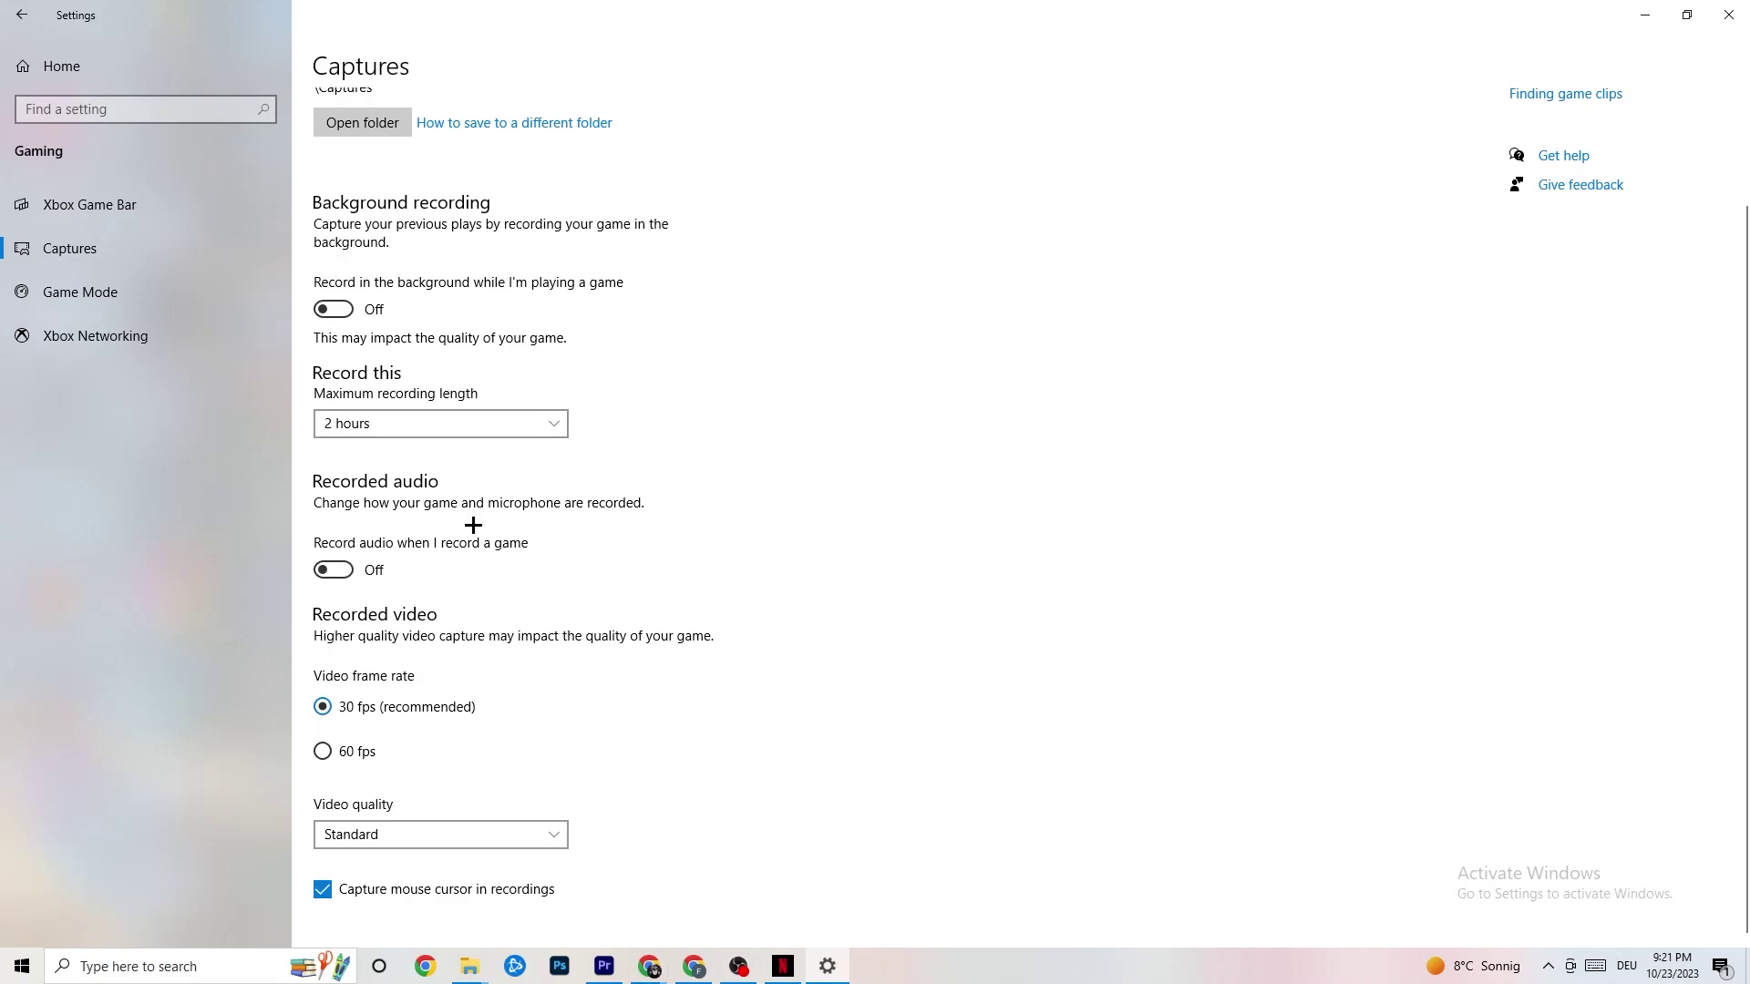
# Confirm Game Mode is on and return to the Settings home
pyautogui.click(134, 301)
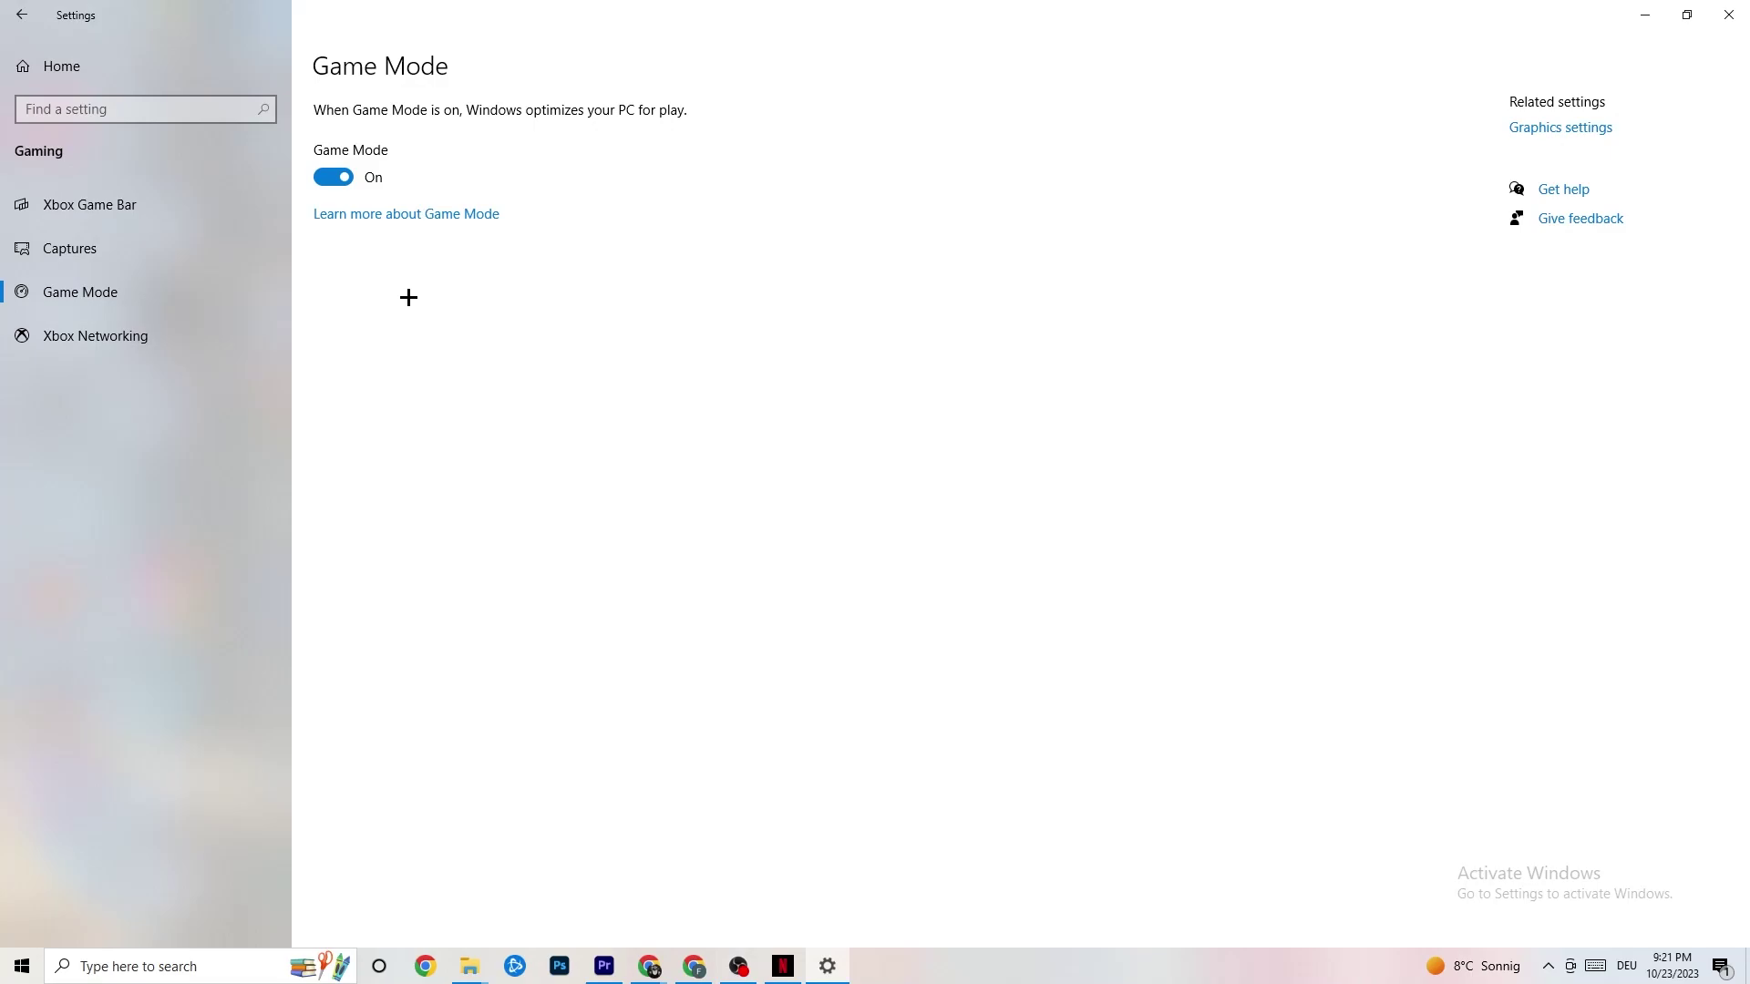
pyautogui.click(27, 15)
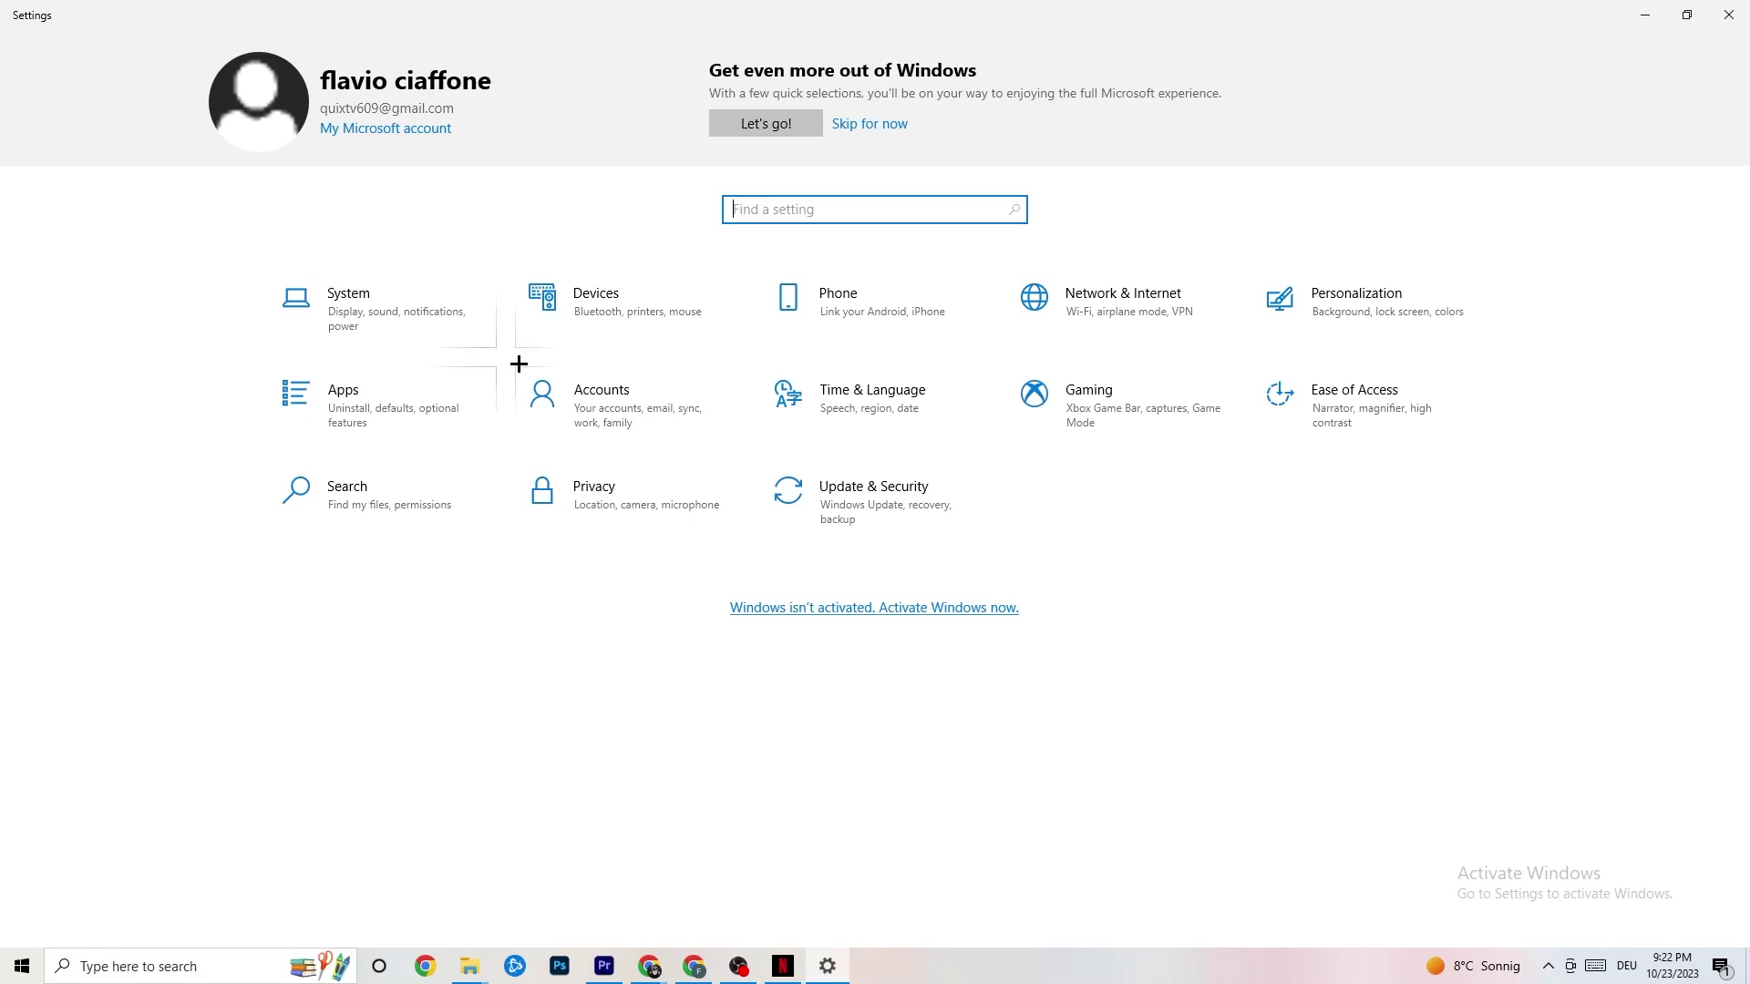
# Check the Windows Update status under Update & Security, then view Troubleshoot
pyautogui.click(905, 518)
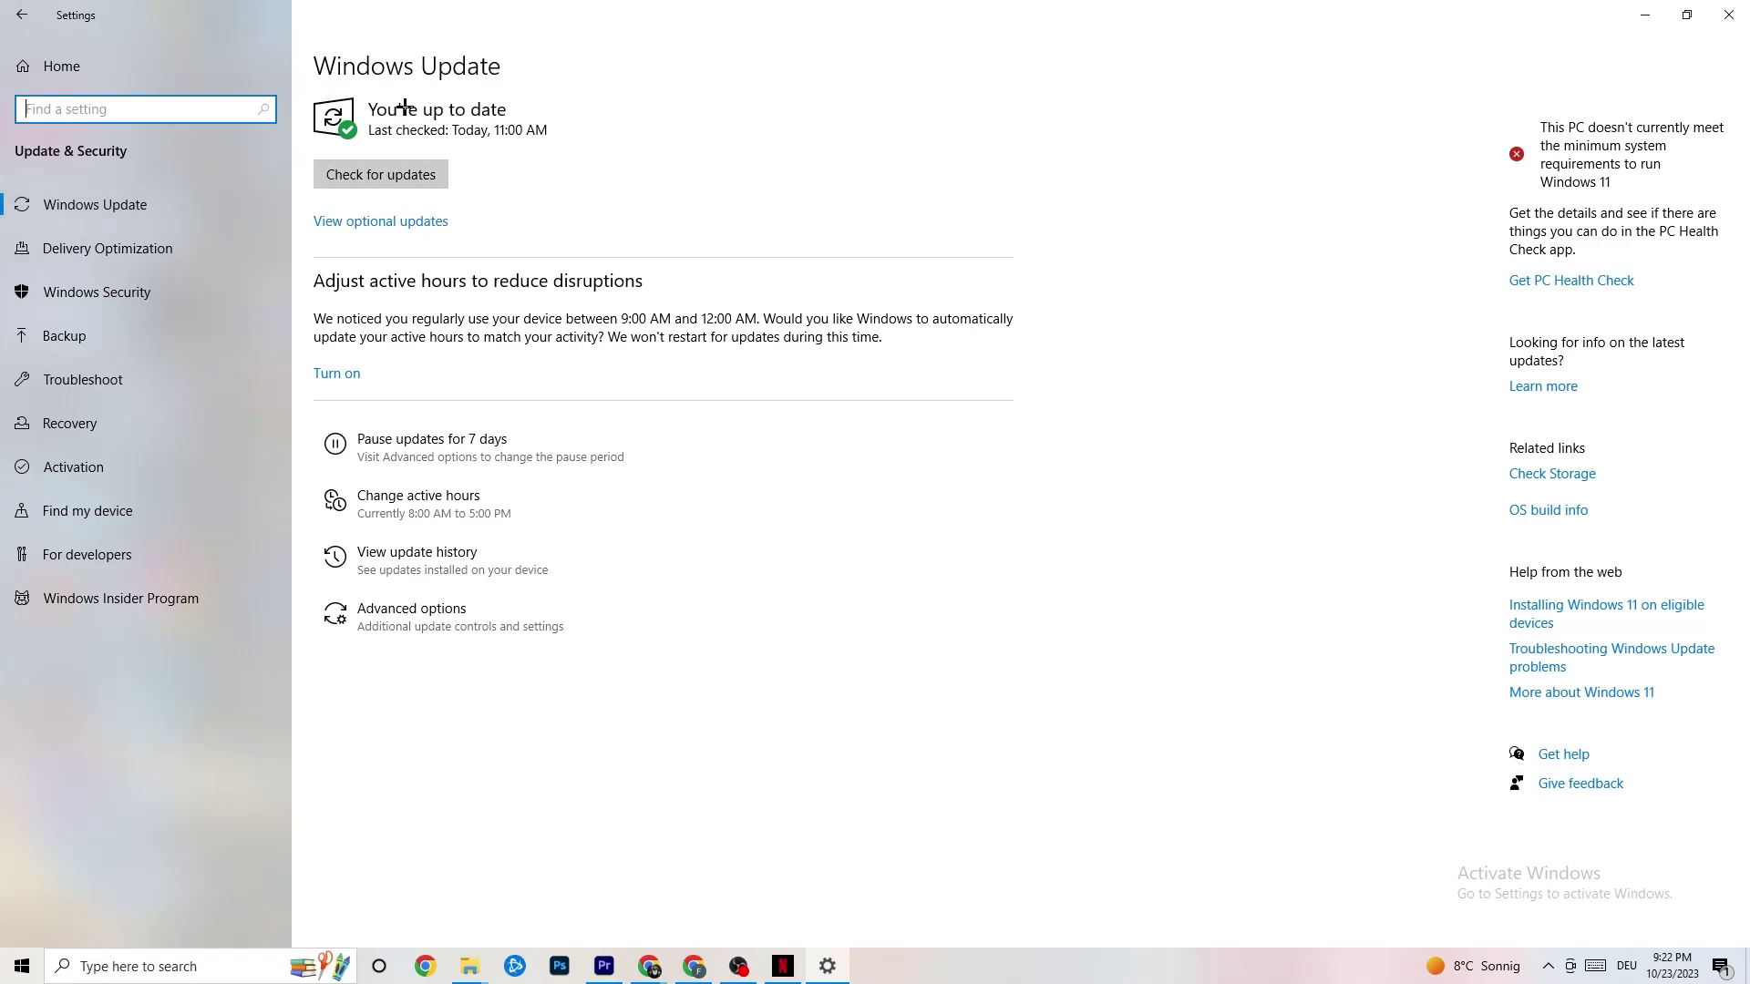
pyautogui.click(576, 209)
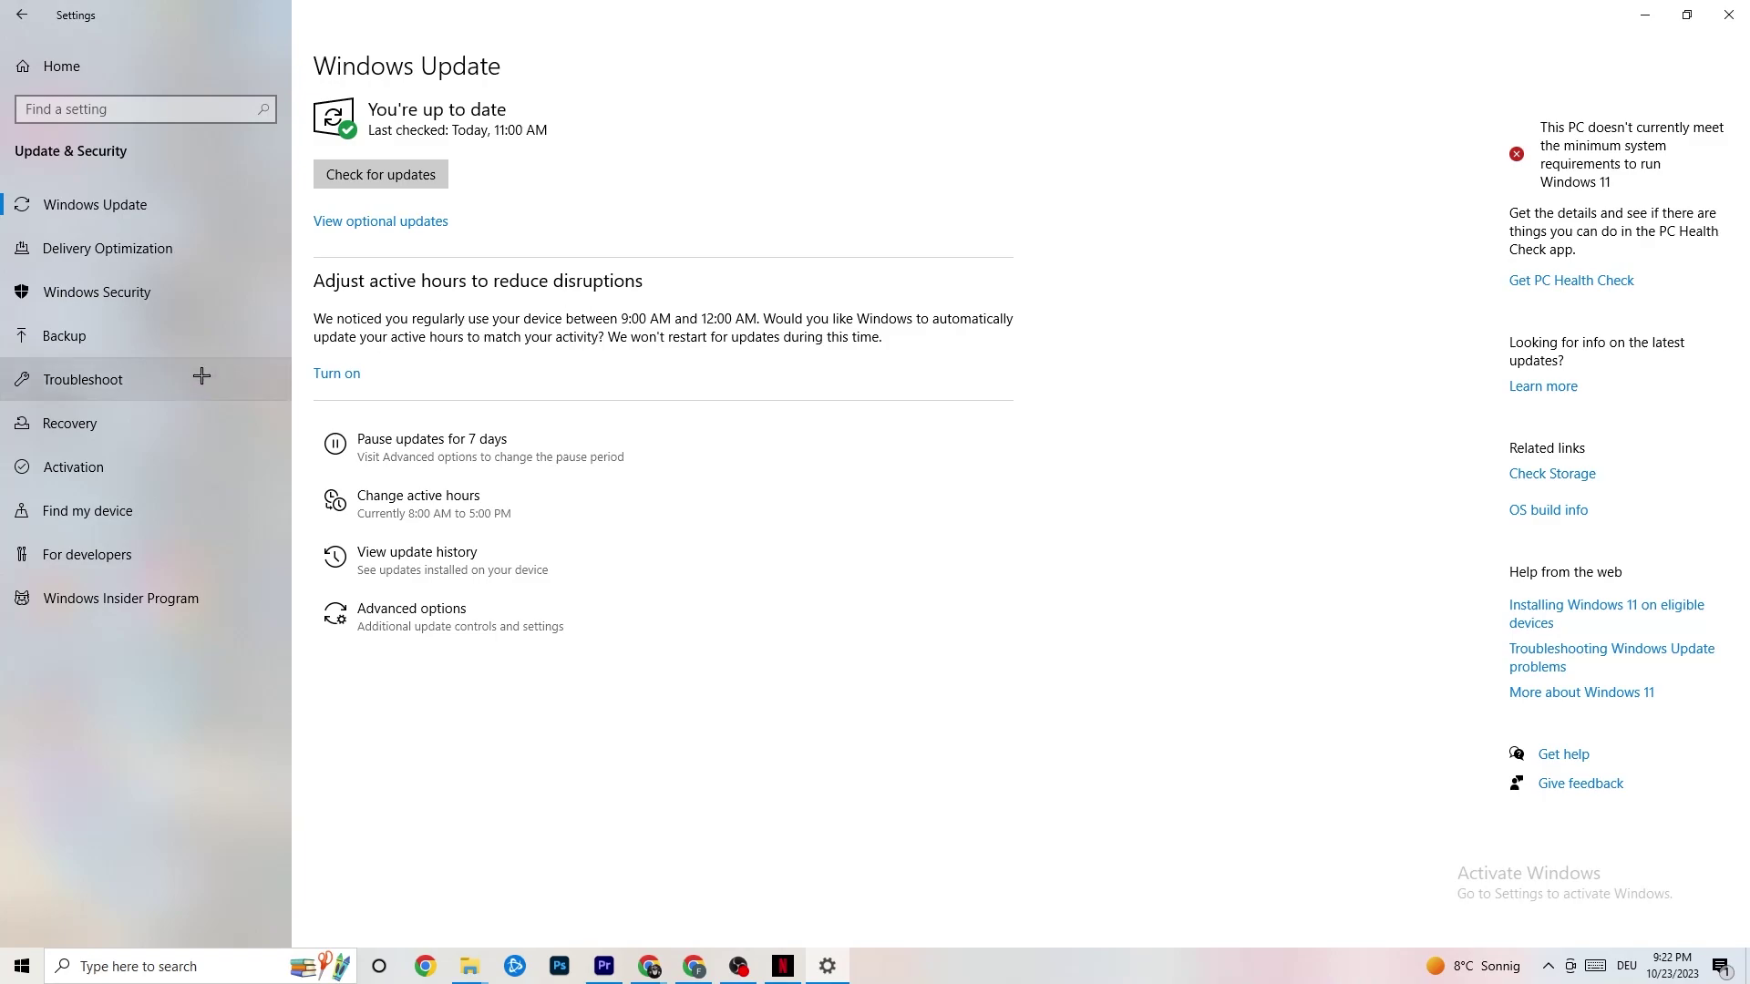
pyautogui.click(142, 383)
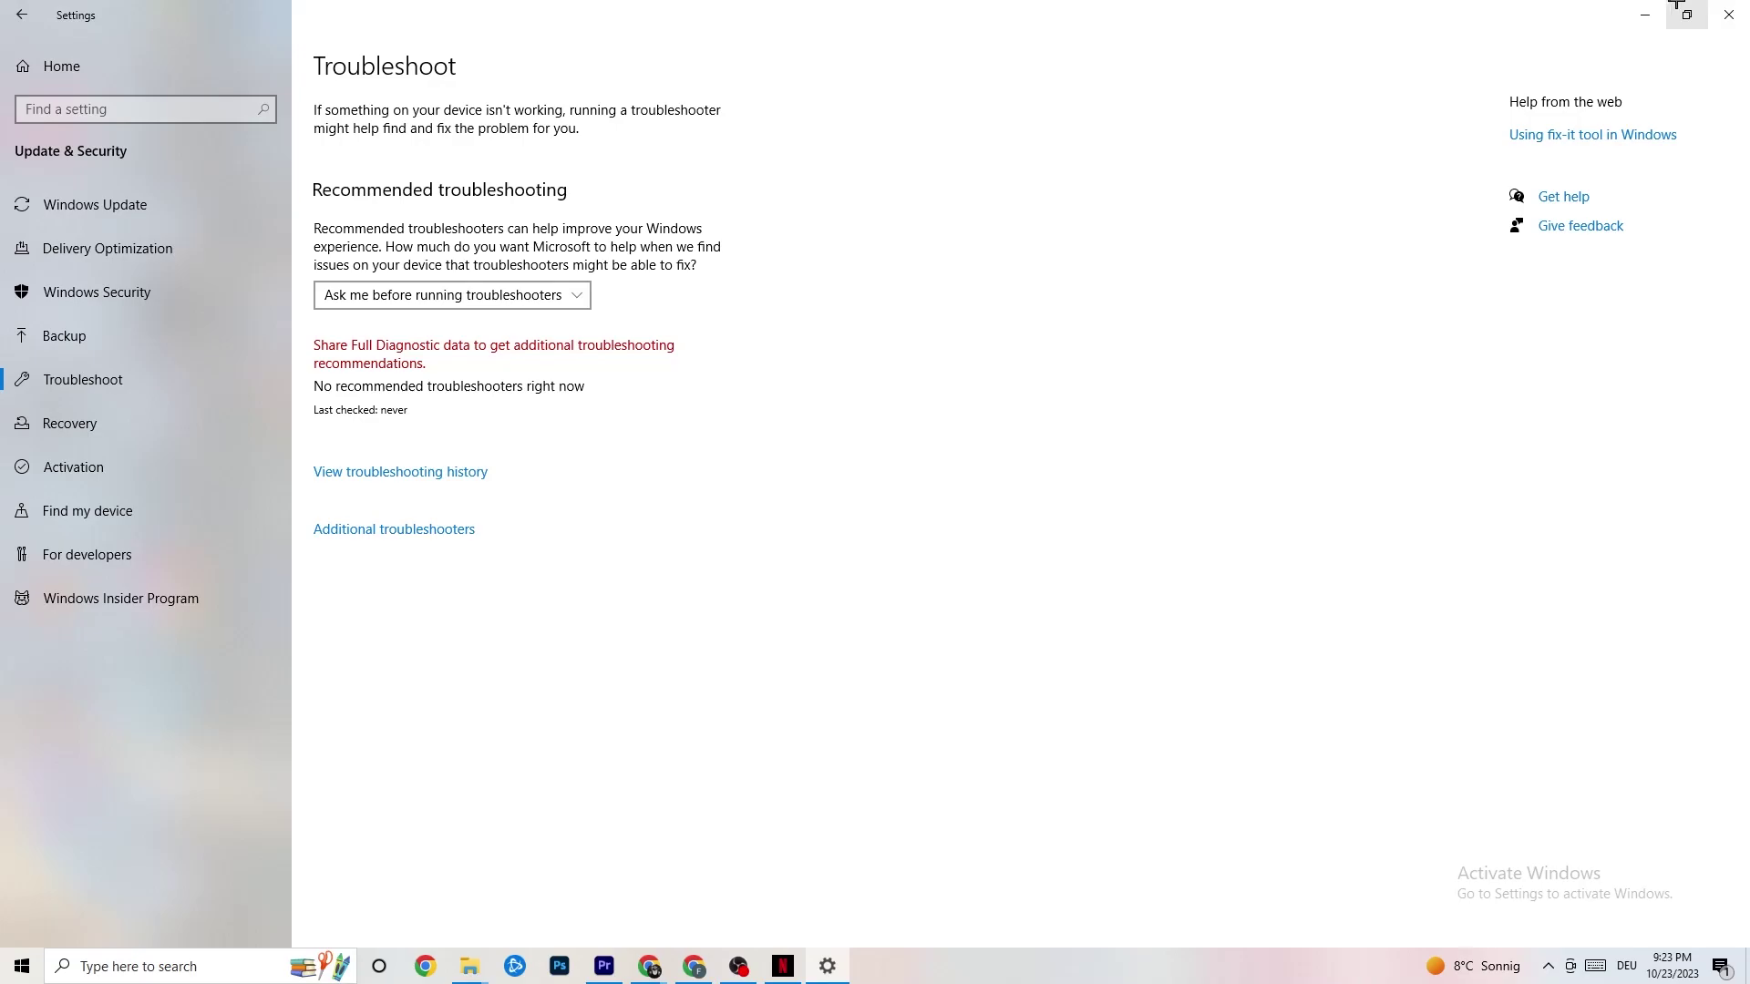
# Close Settings and drag the Steam shortcut to the desktop's right side
pyautogui.click(1729, 15)
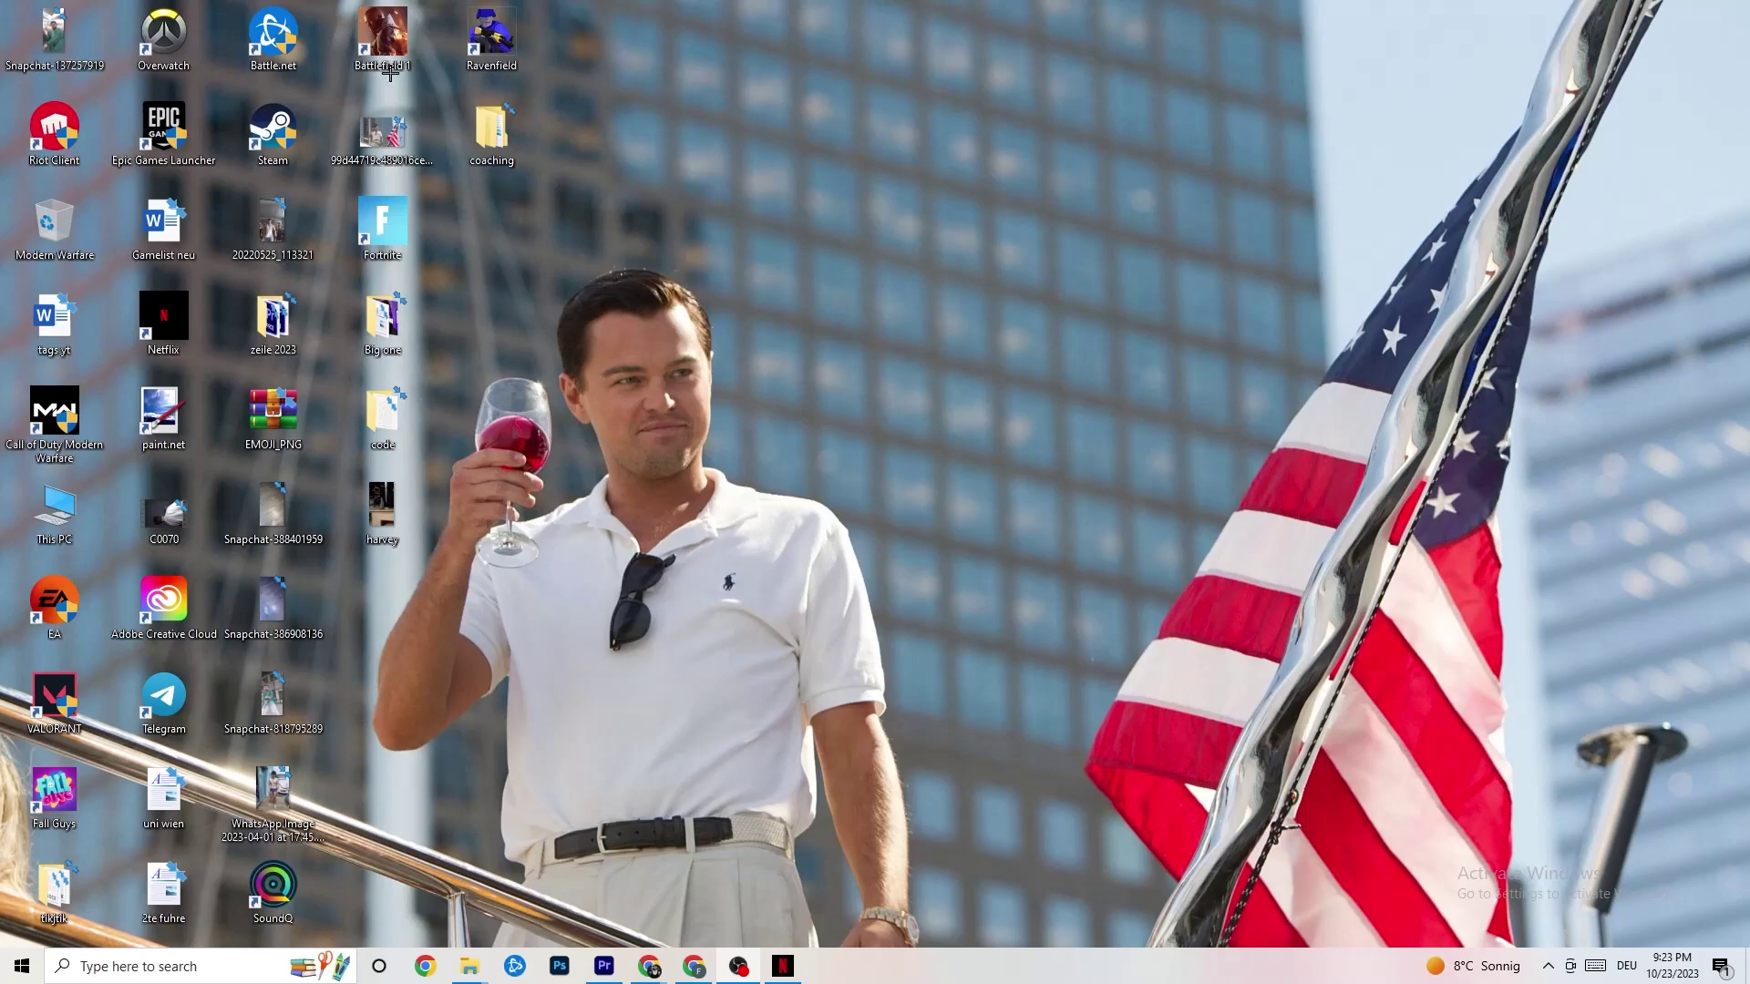
pyautogui.moveTo(274, 127); pyautogui.dragTo(929, 319)
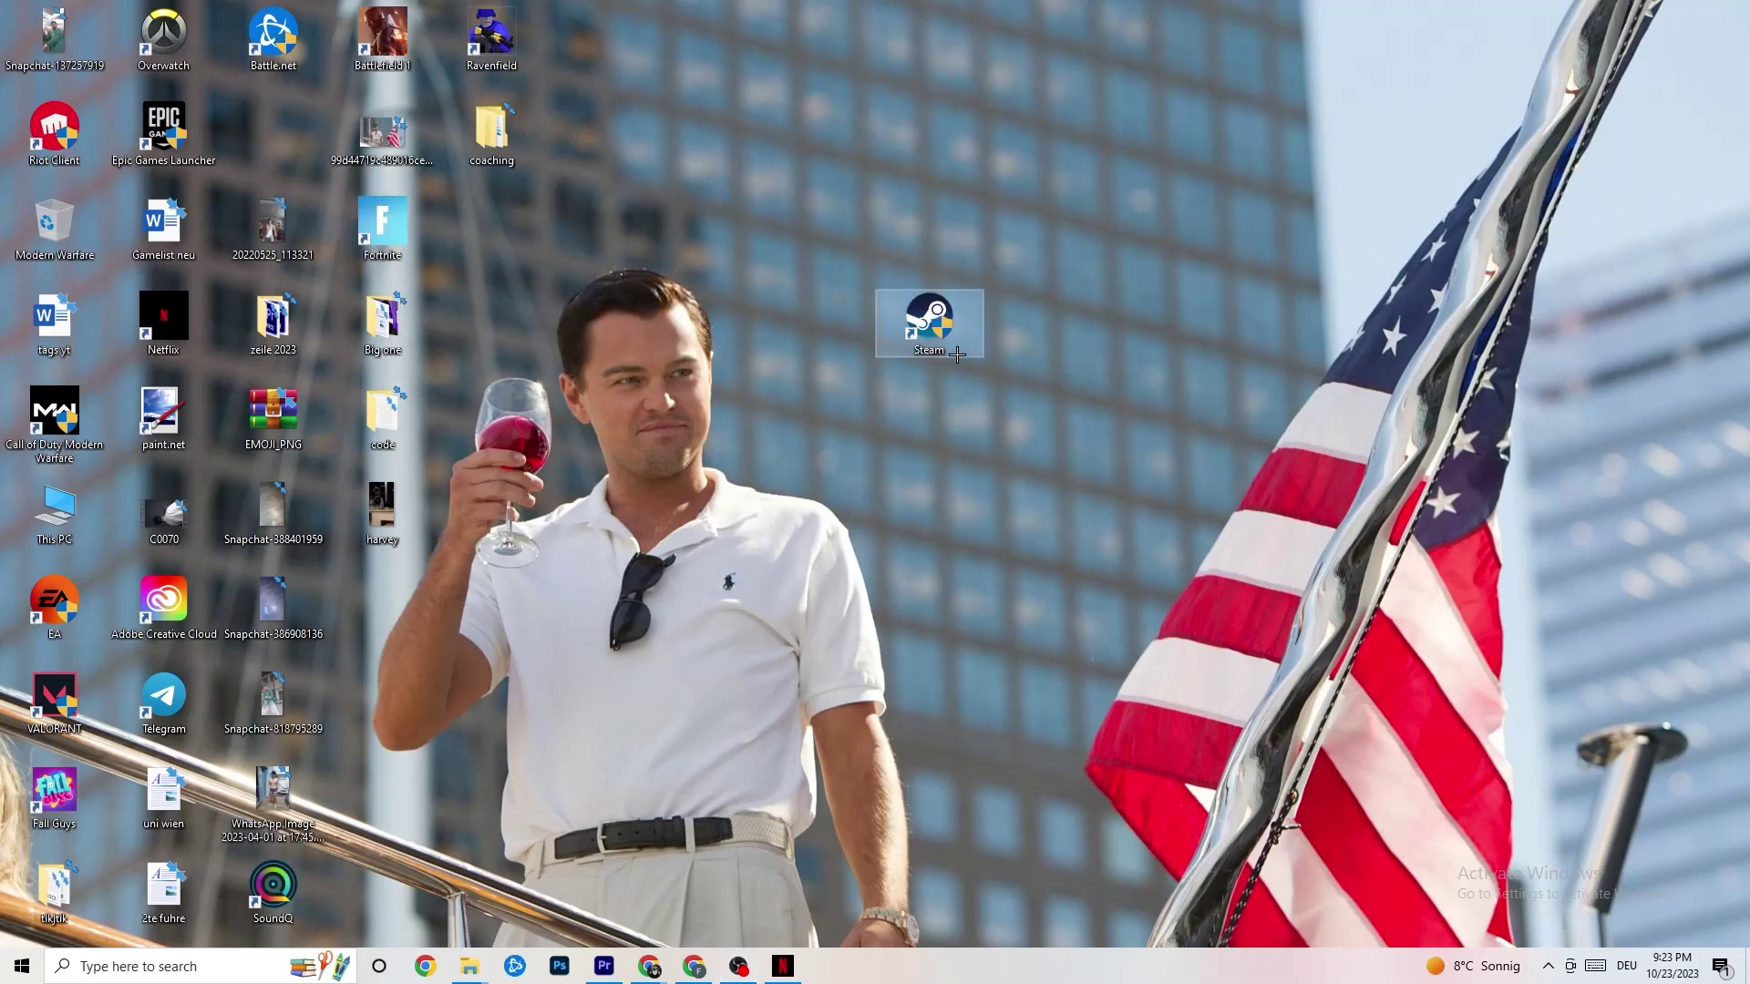
# Nudge the Steam shortcut slightly left and bring up its context menu
pyautogui.rightClick(930, 331)
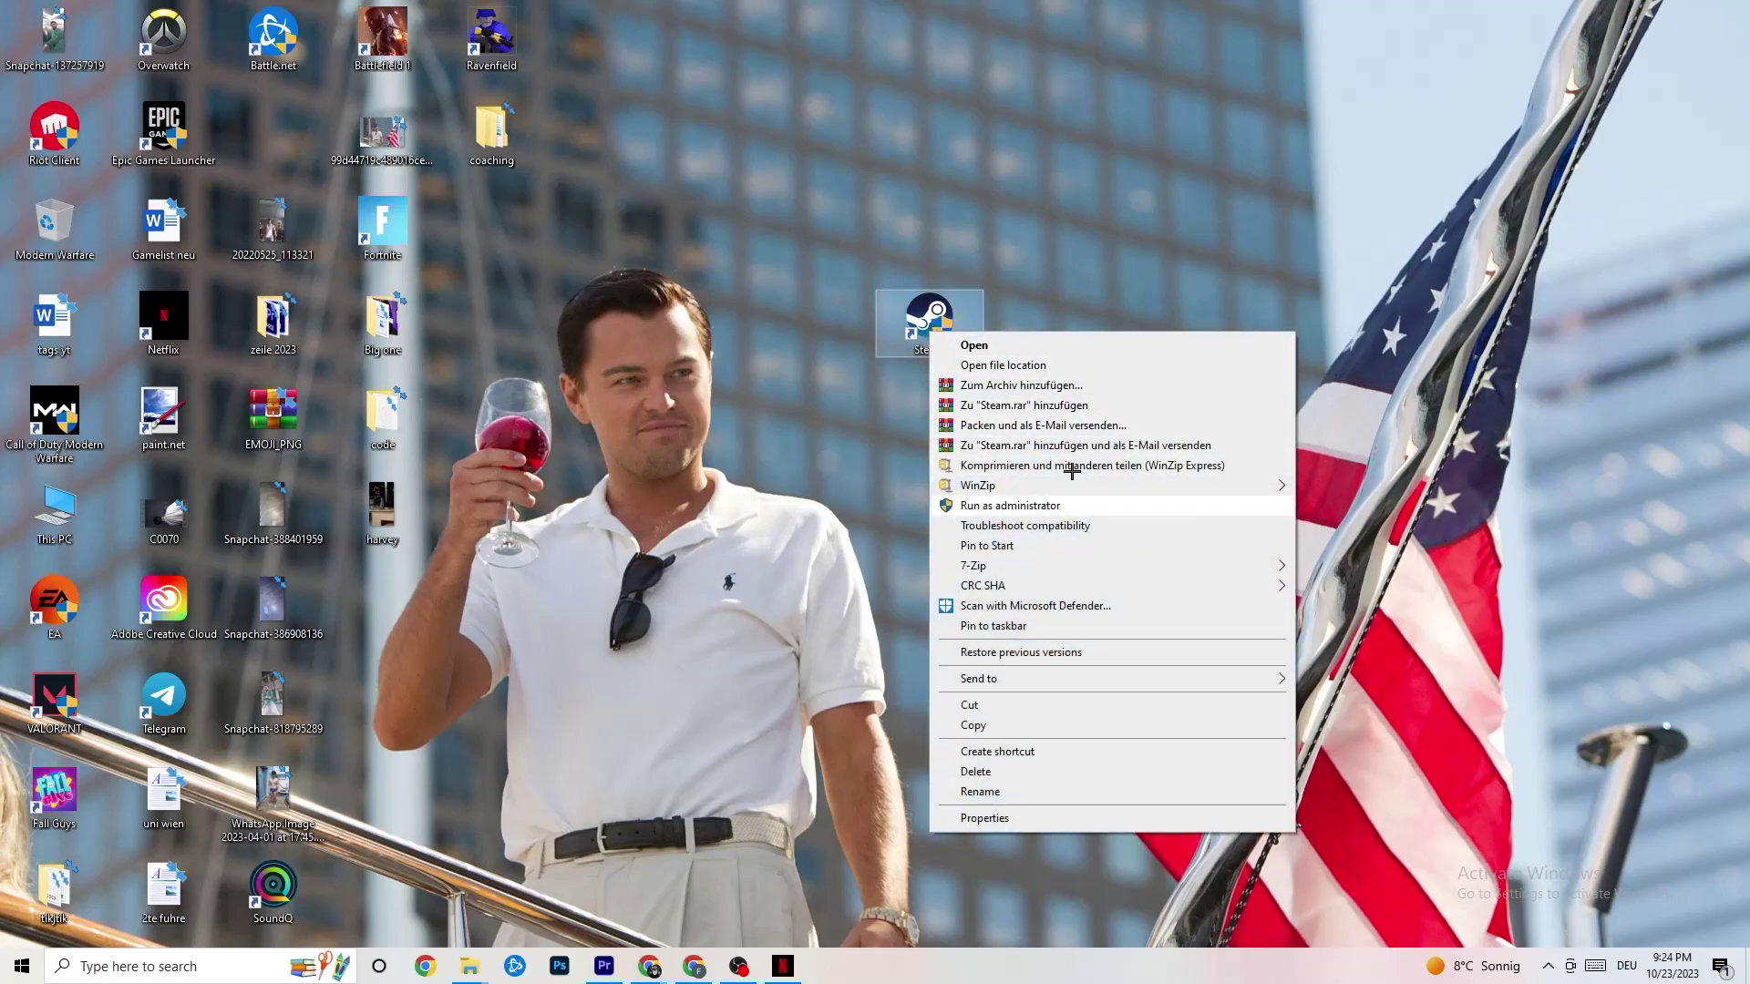
pyautogui.click(744, 455)
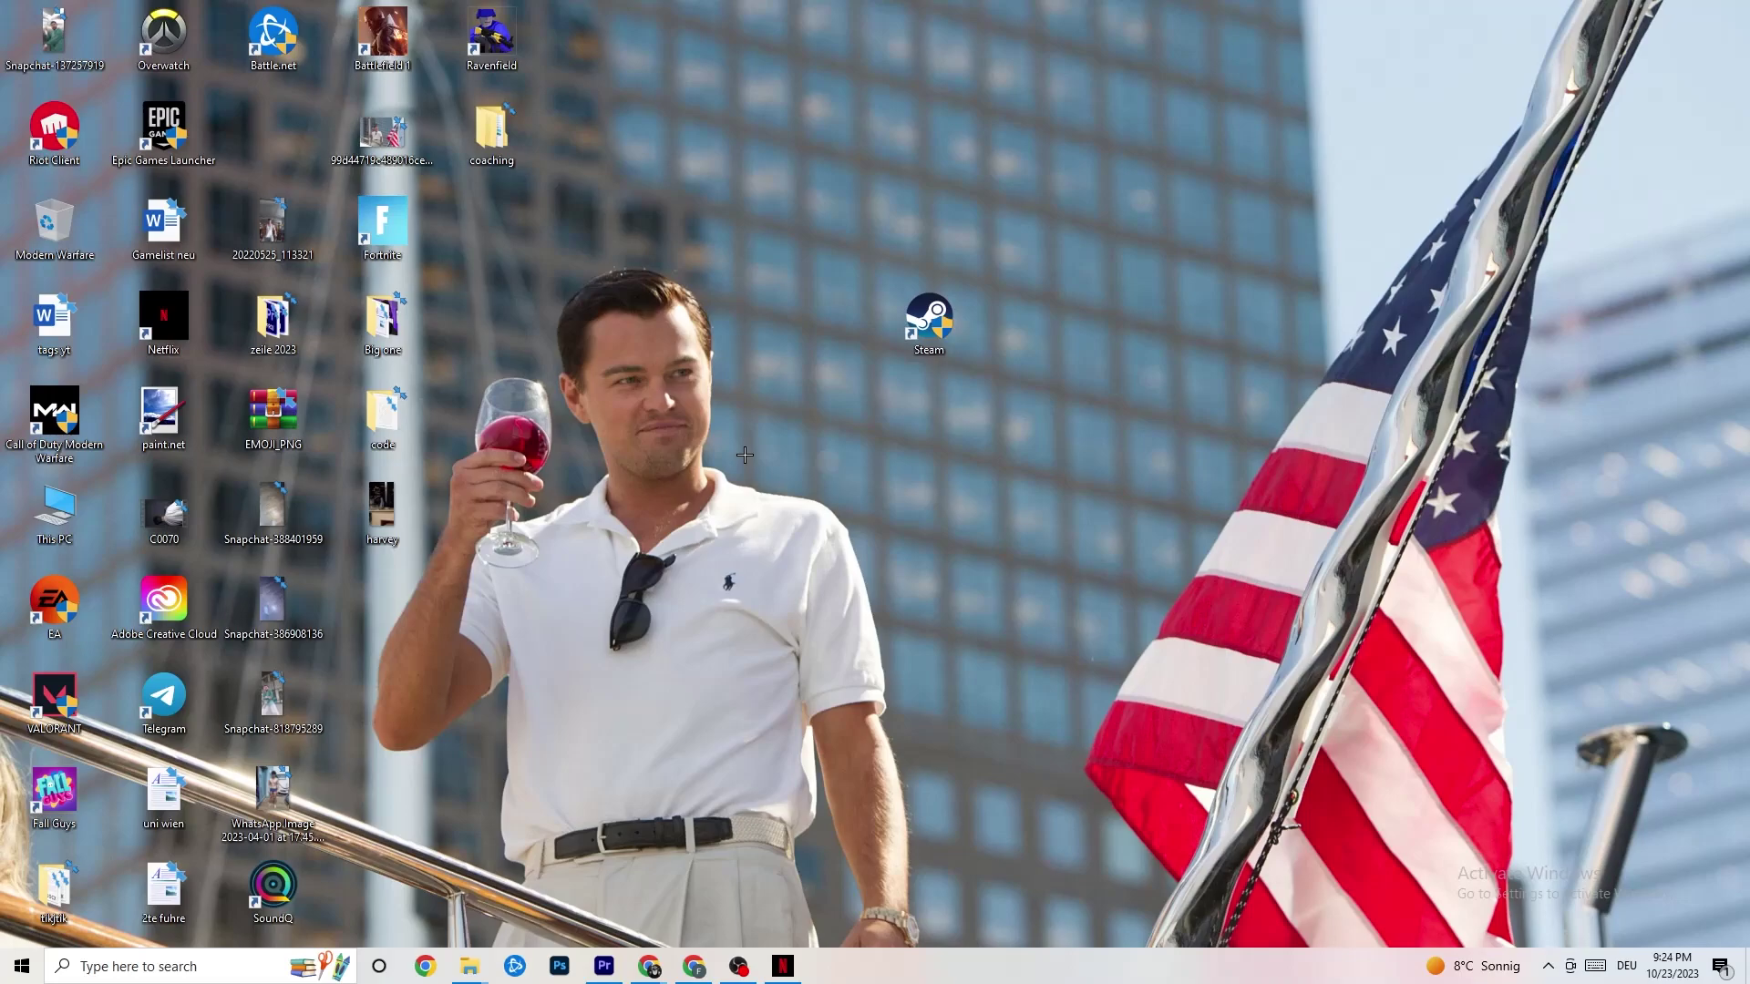
pyautogui.moveTo(926, 319); pyautogui.dragTo(816, 319)
pyautogui.rightClick(805, 328)
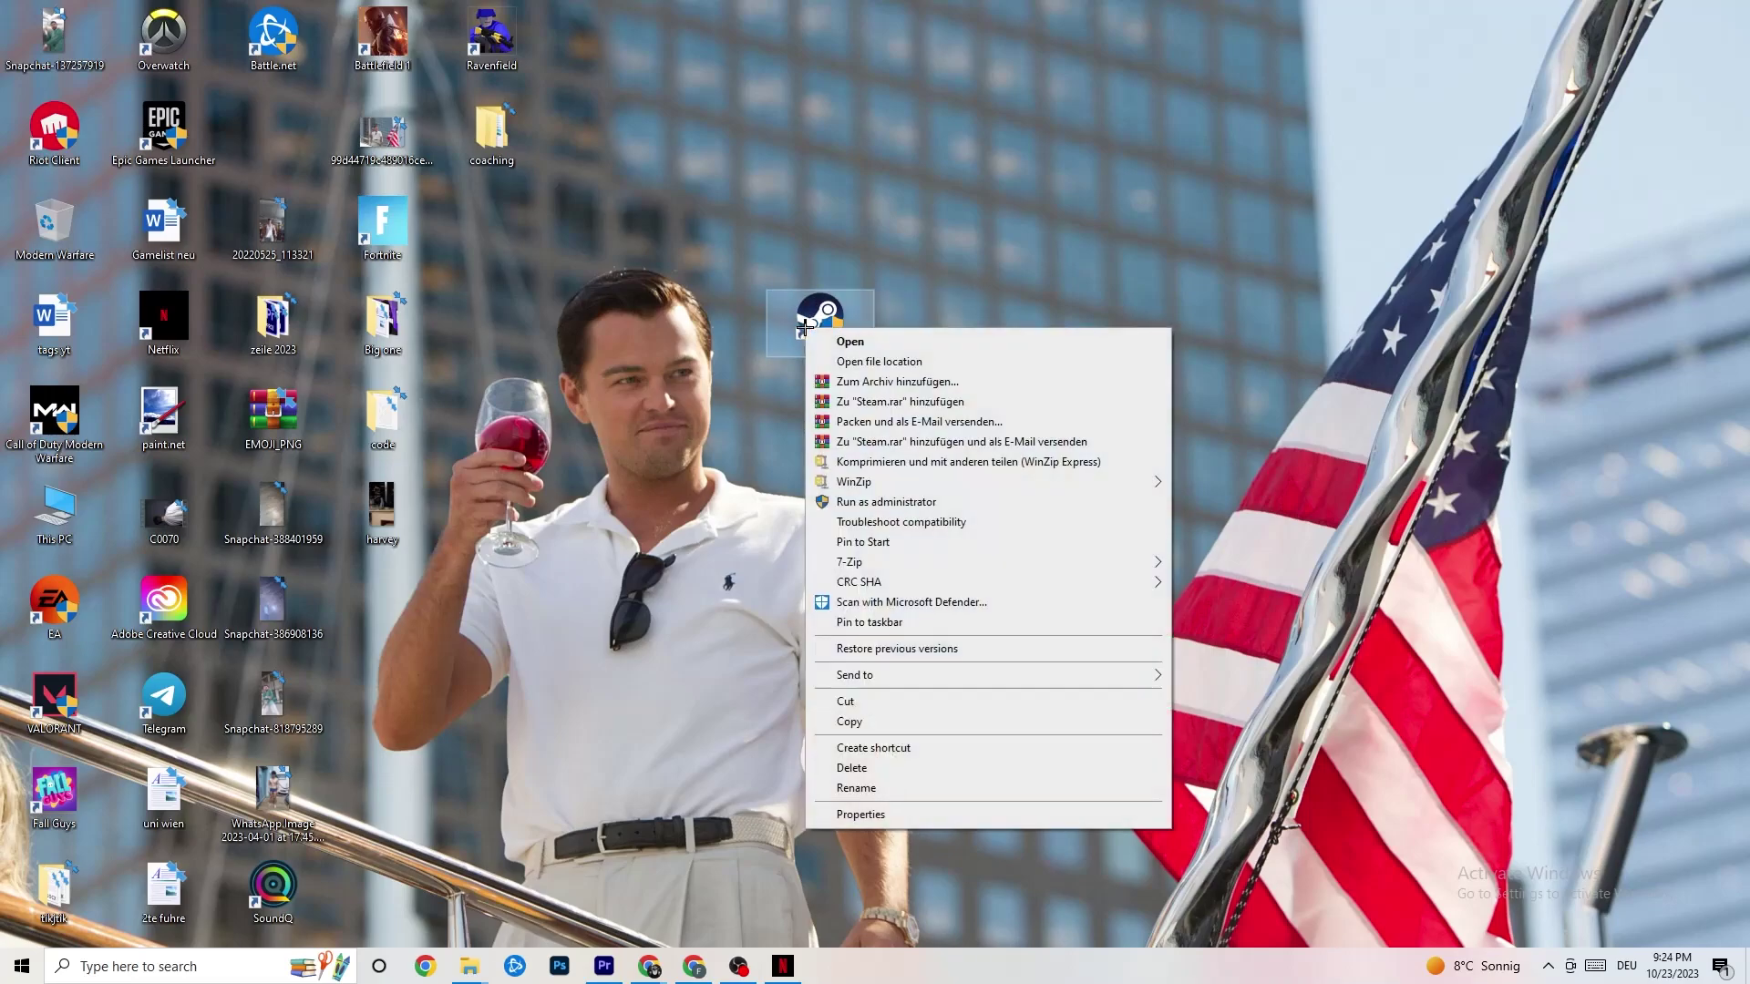
# Keep Steam in Windows 8 compatibility mode with Run as administrator, and confirm with OK
pyautogui.click(889, 814)
pyautogui.moveTo(948, 337); pyautogui.dragTo(693, 82)
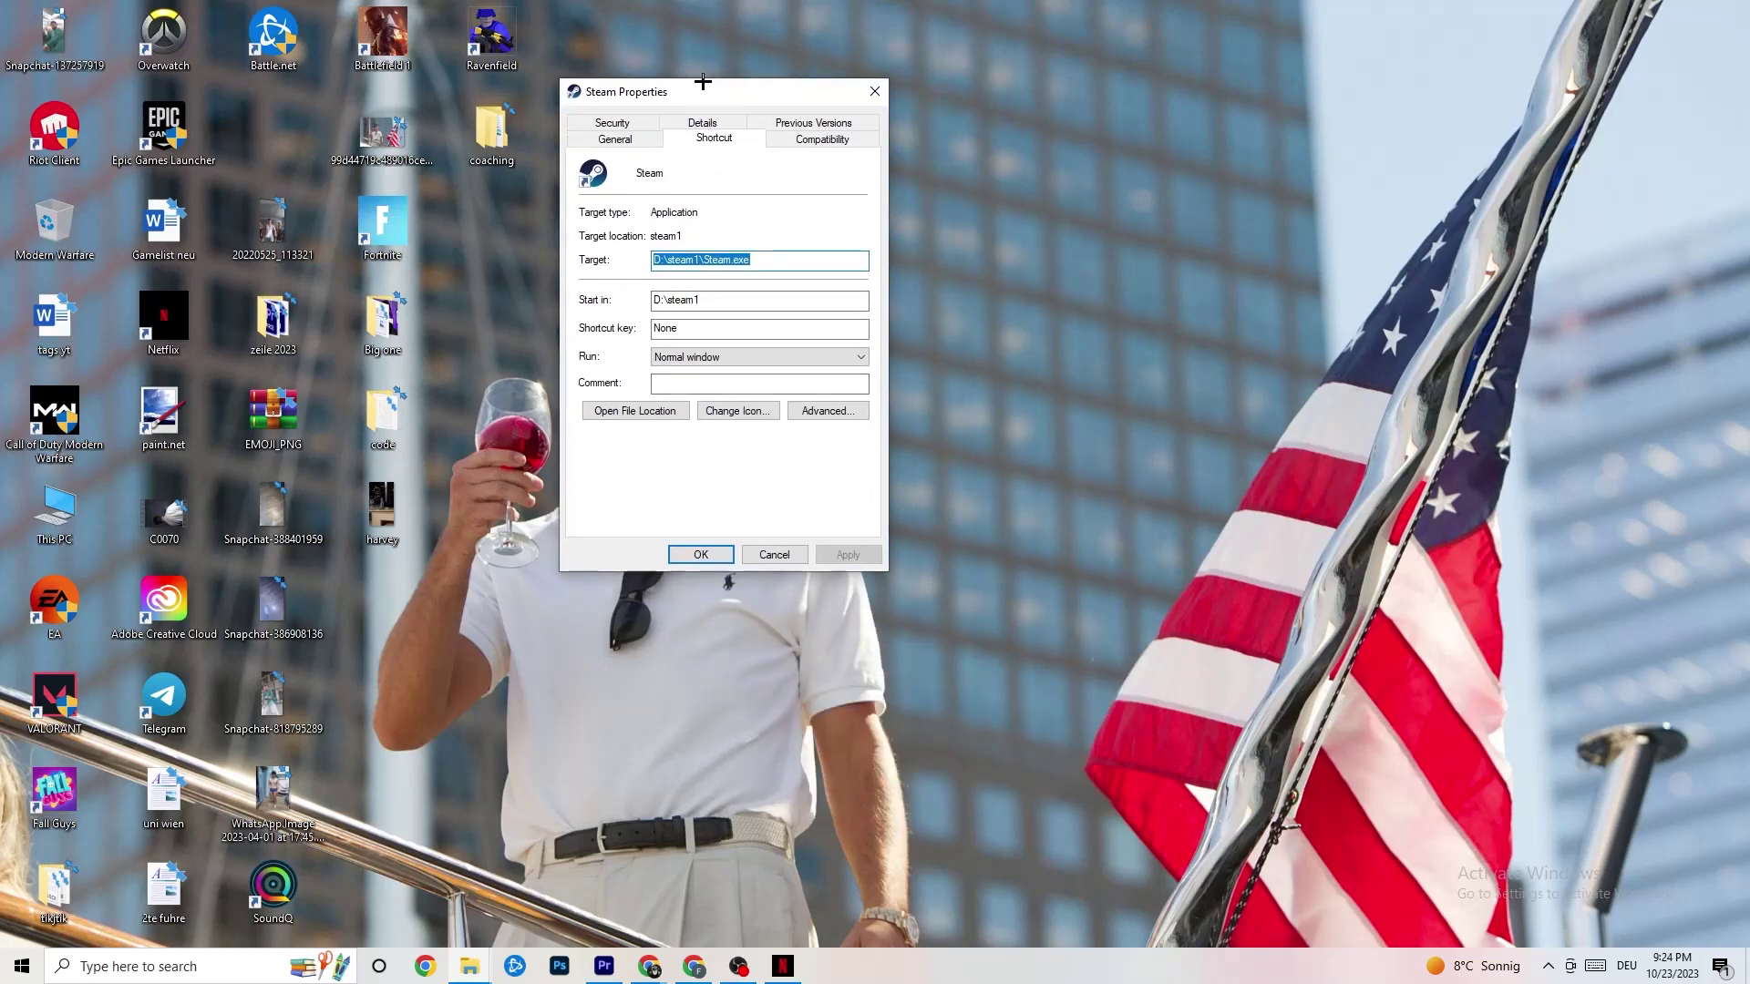
pyautogui.click(800, 139)
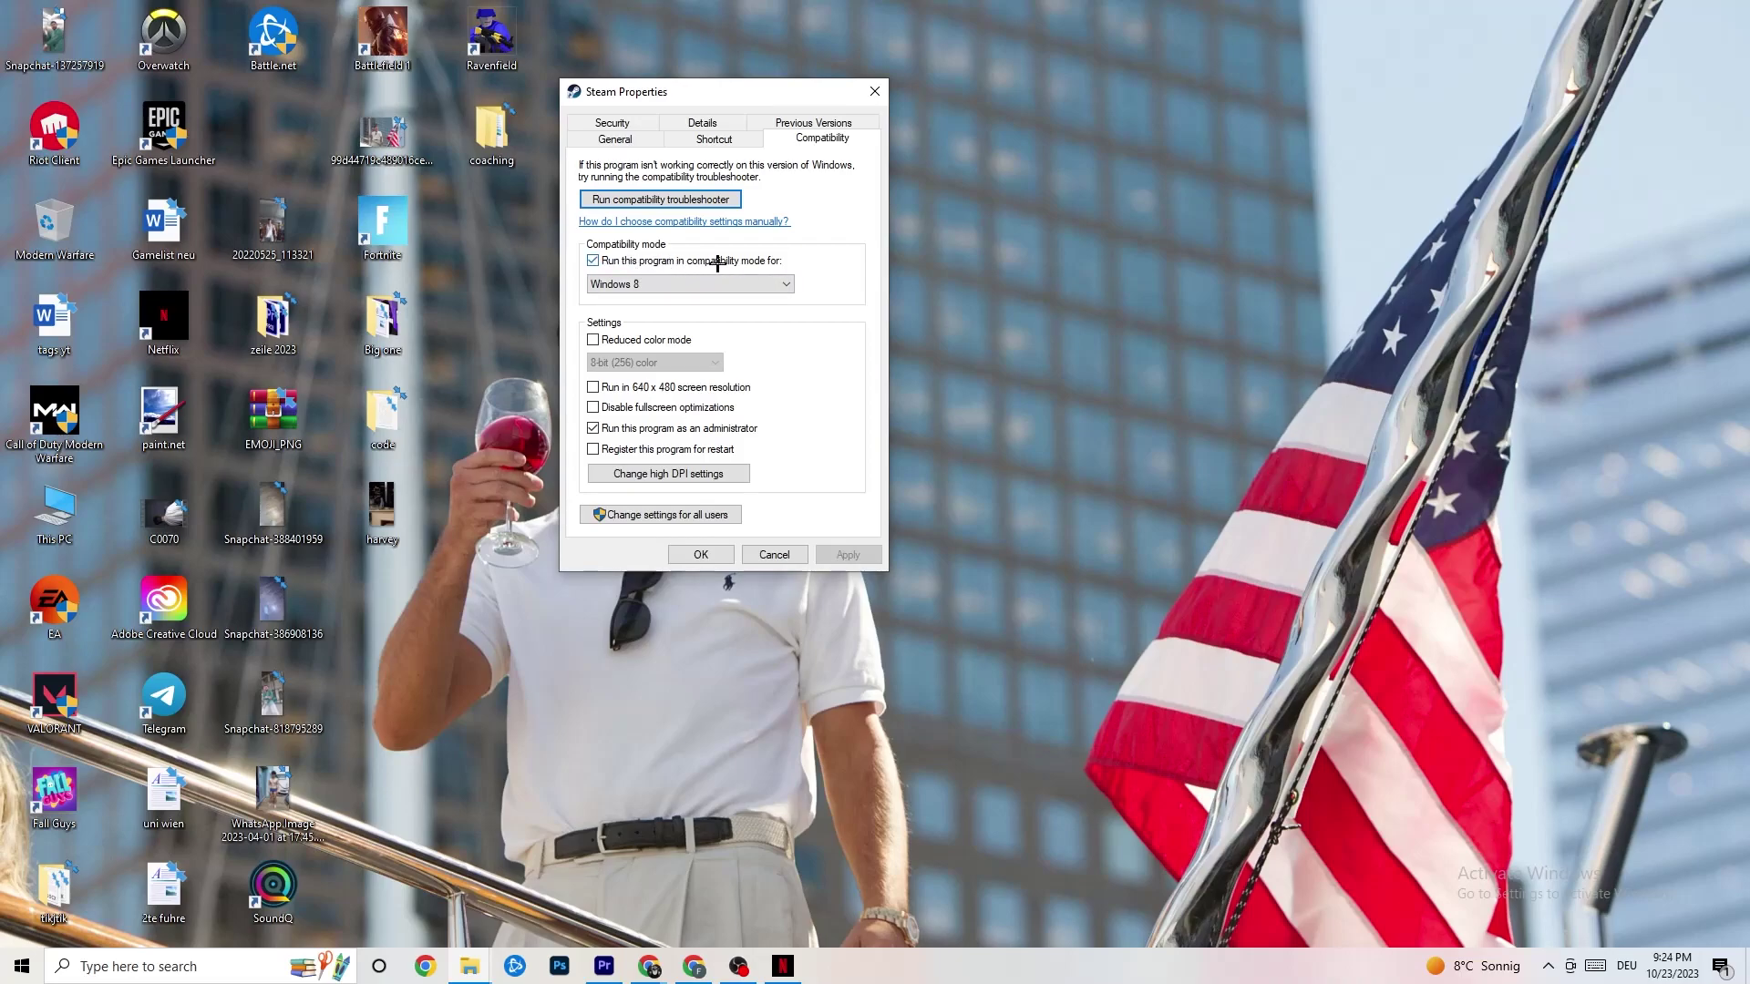
pyautogui.click(750, 283)
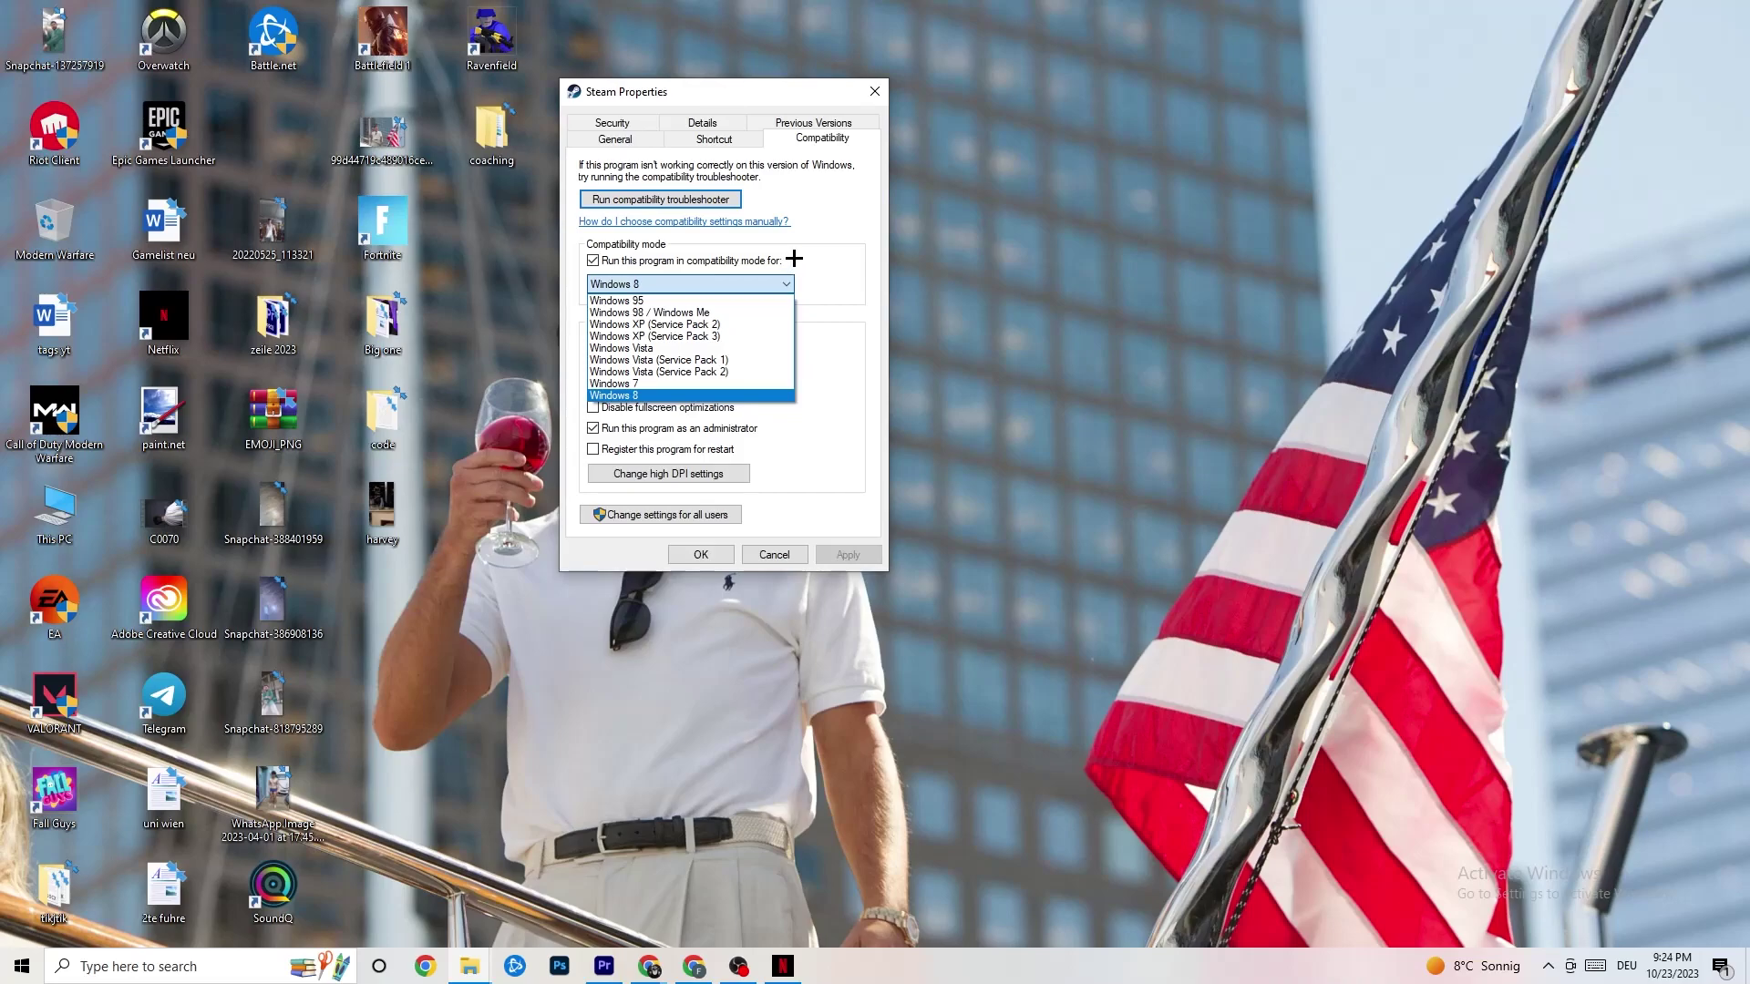
pyautogui.click(797, 259)
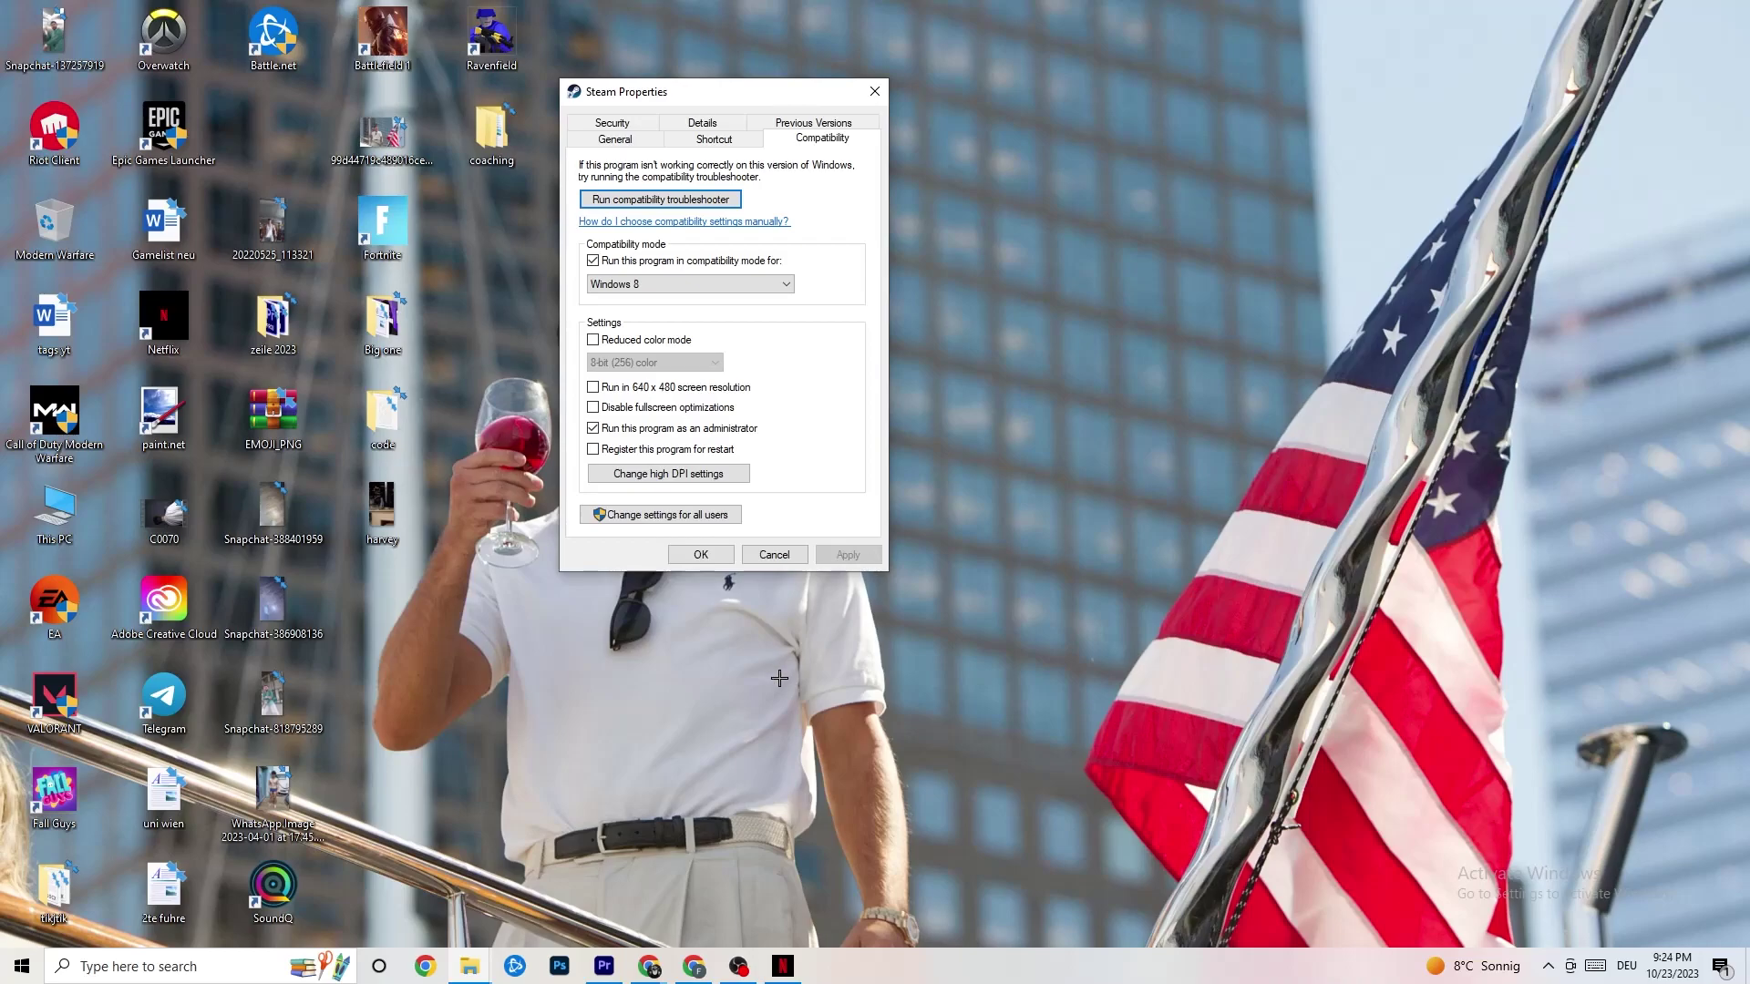
pyautogui.click(702, 555)
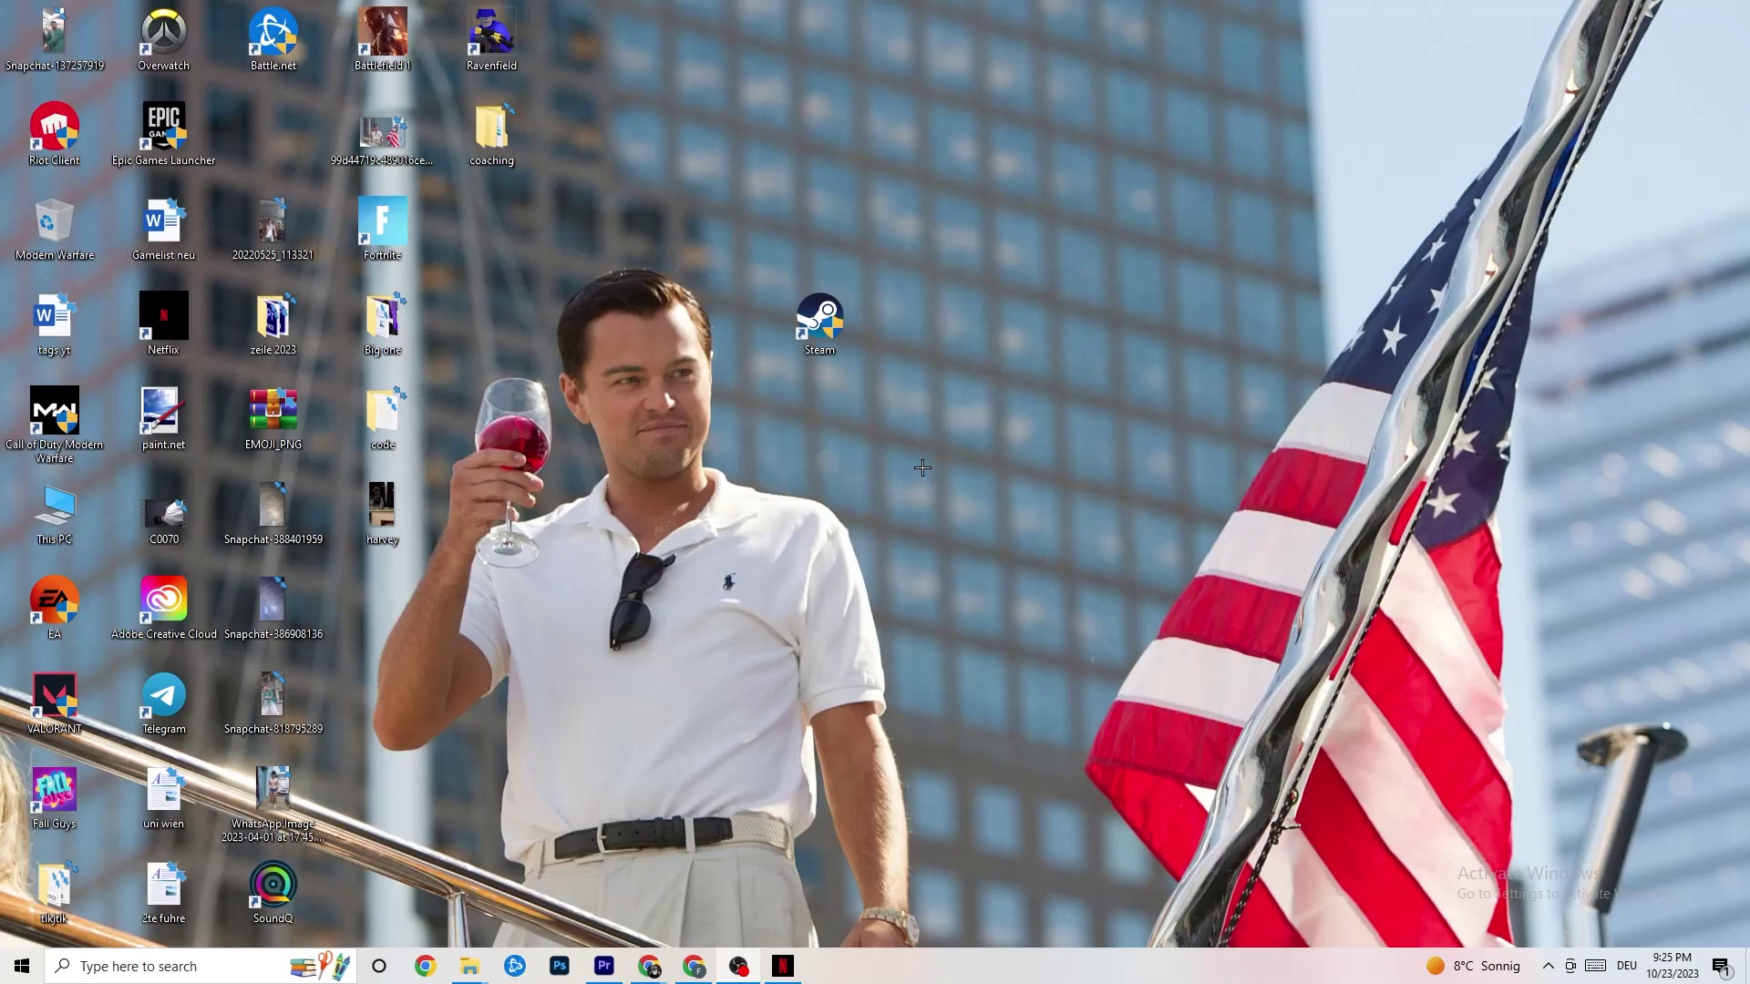
pyautogui.rightClick(845, 343)
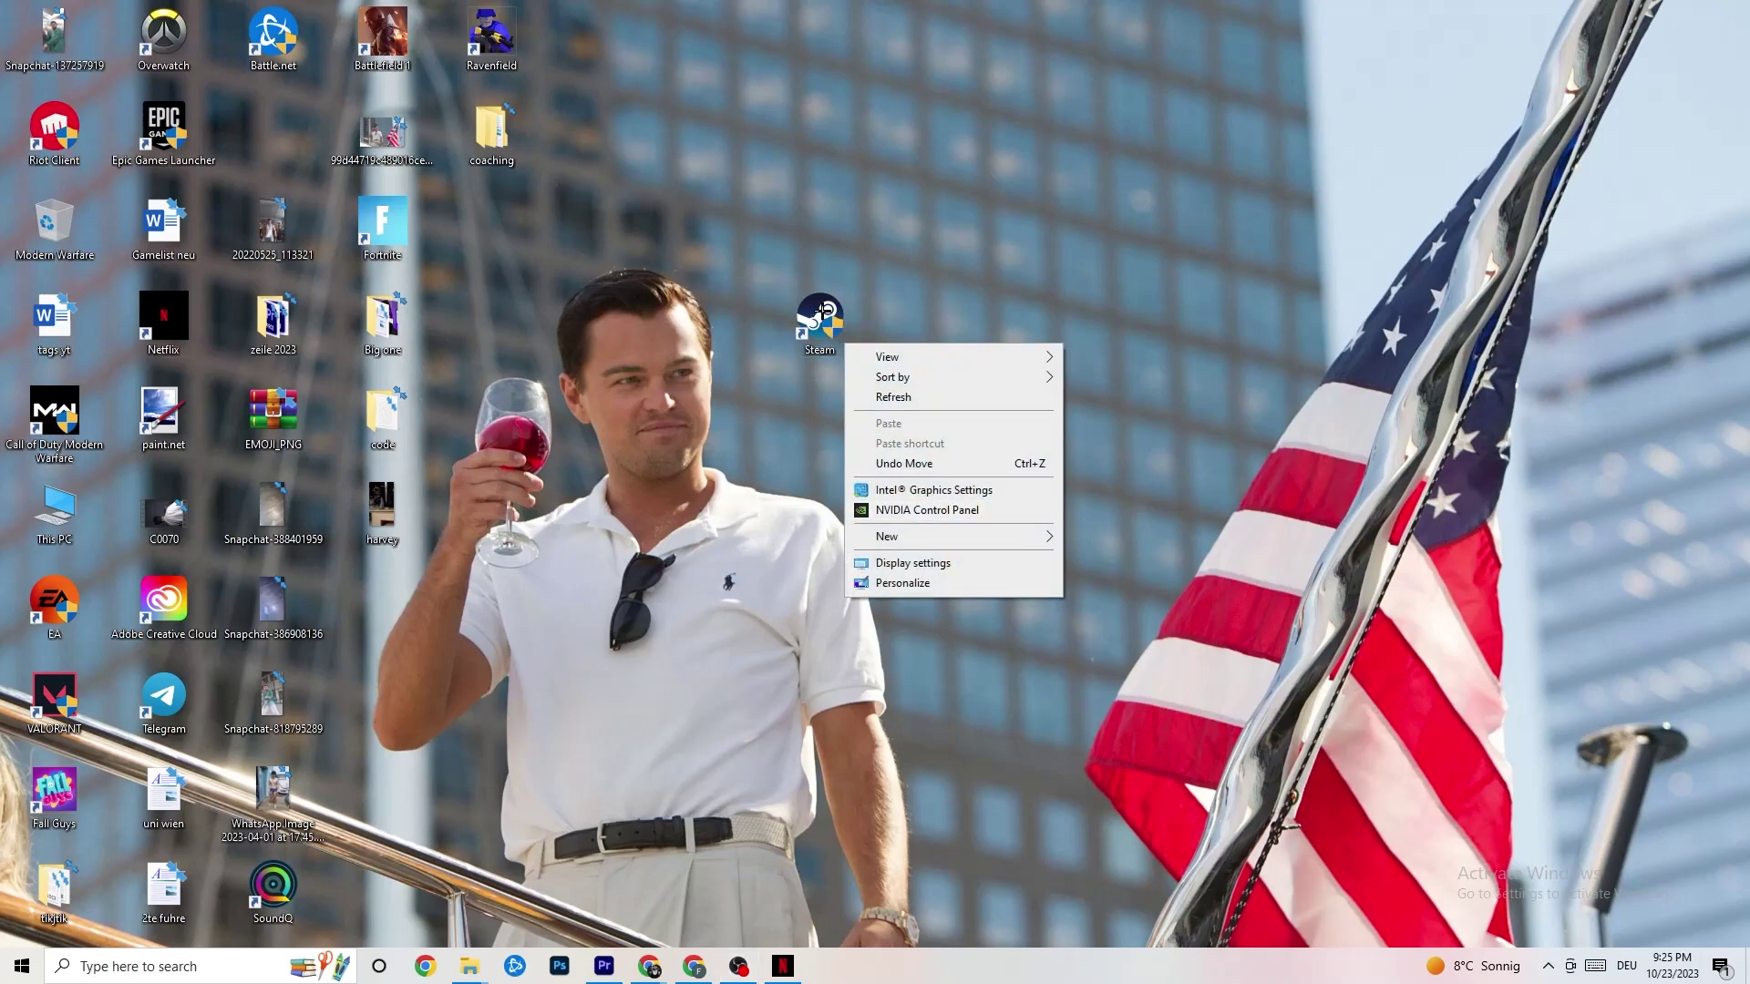
pyautogui.rightClick(871, 186)
pyautogui.click(674, 37)
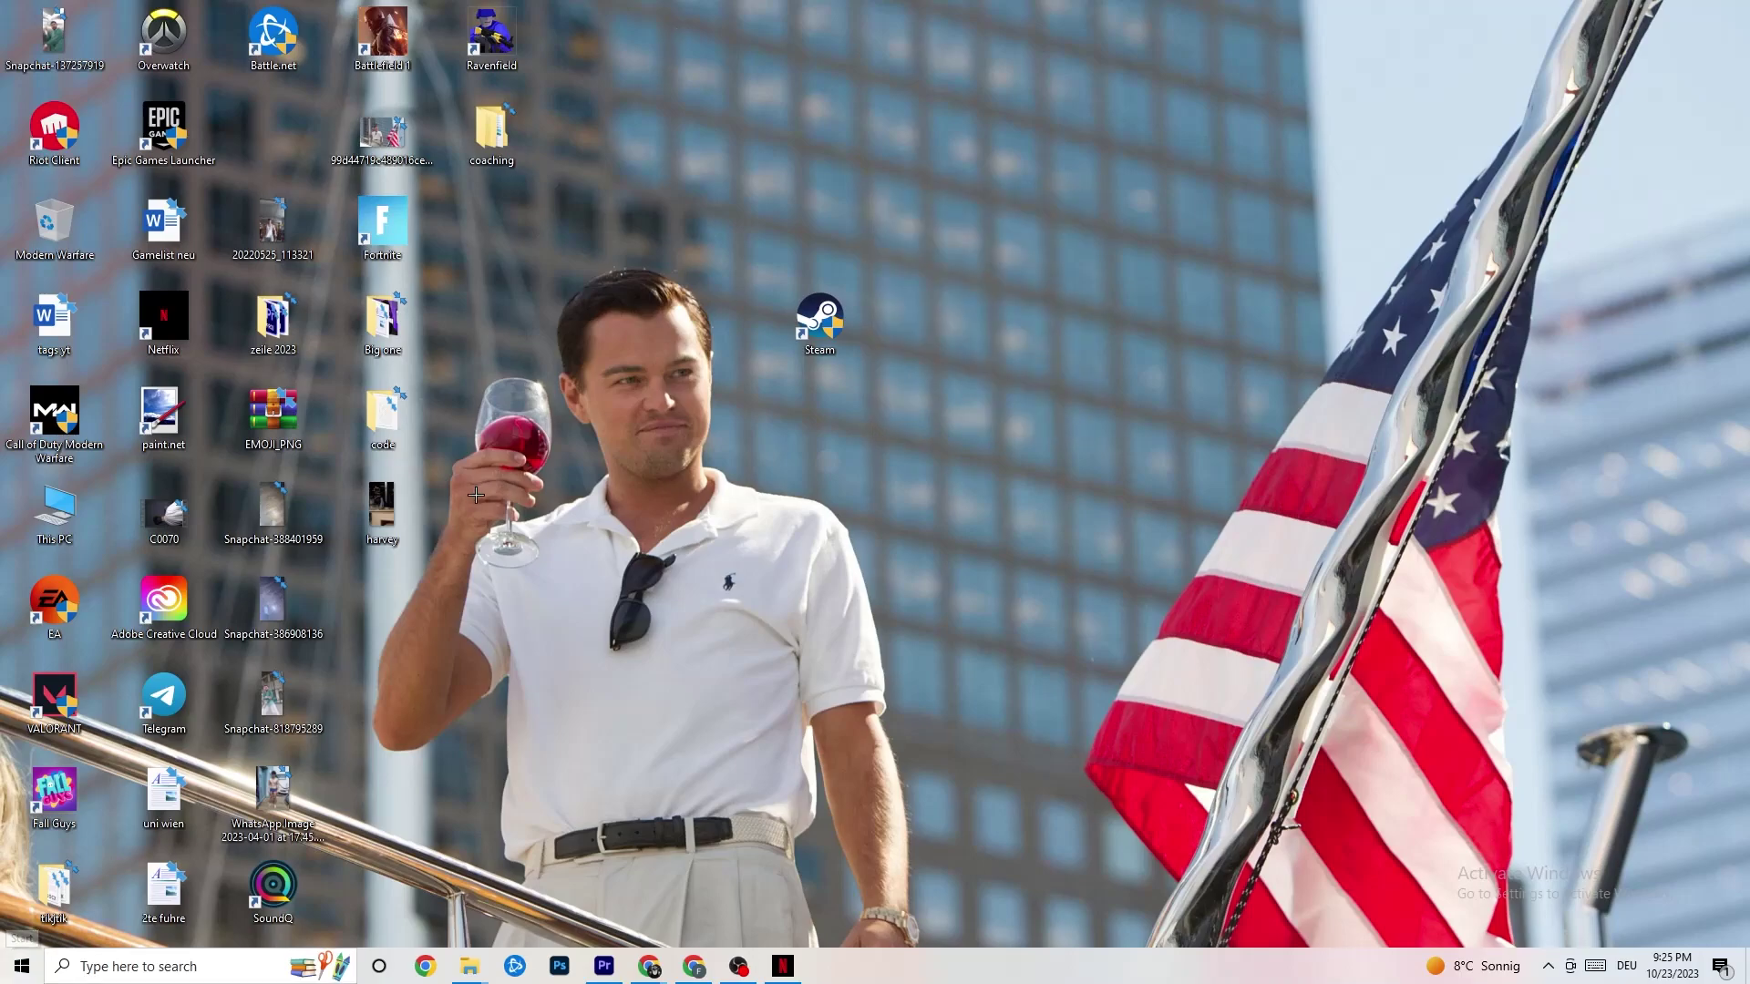
pyautogui.click(819, 319)
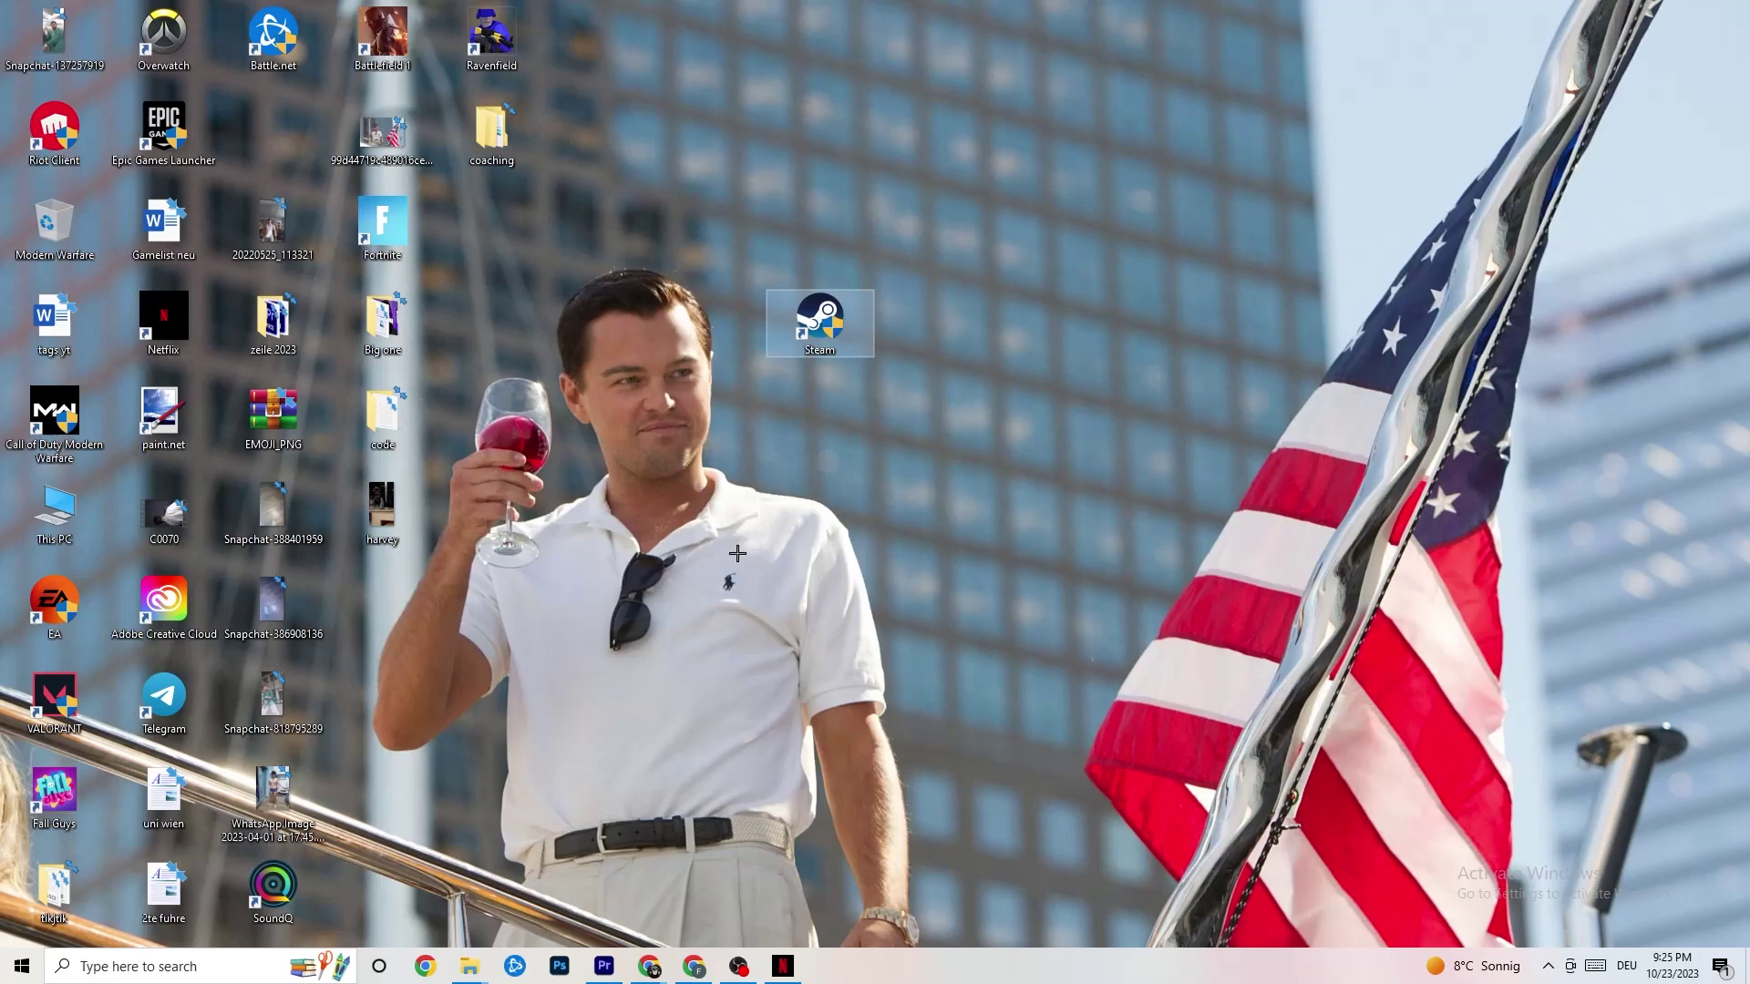
# Launch Task Manager from the taskbar menu and maximize it to show apps and background processes
pyautogui.rightClick(971, 979)
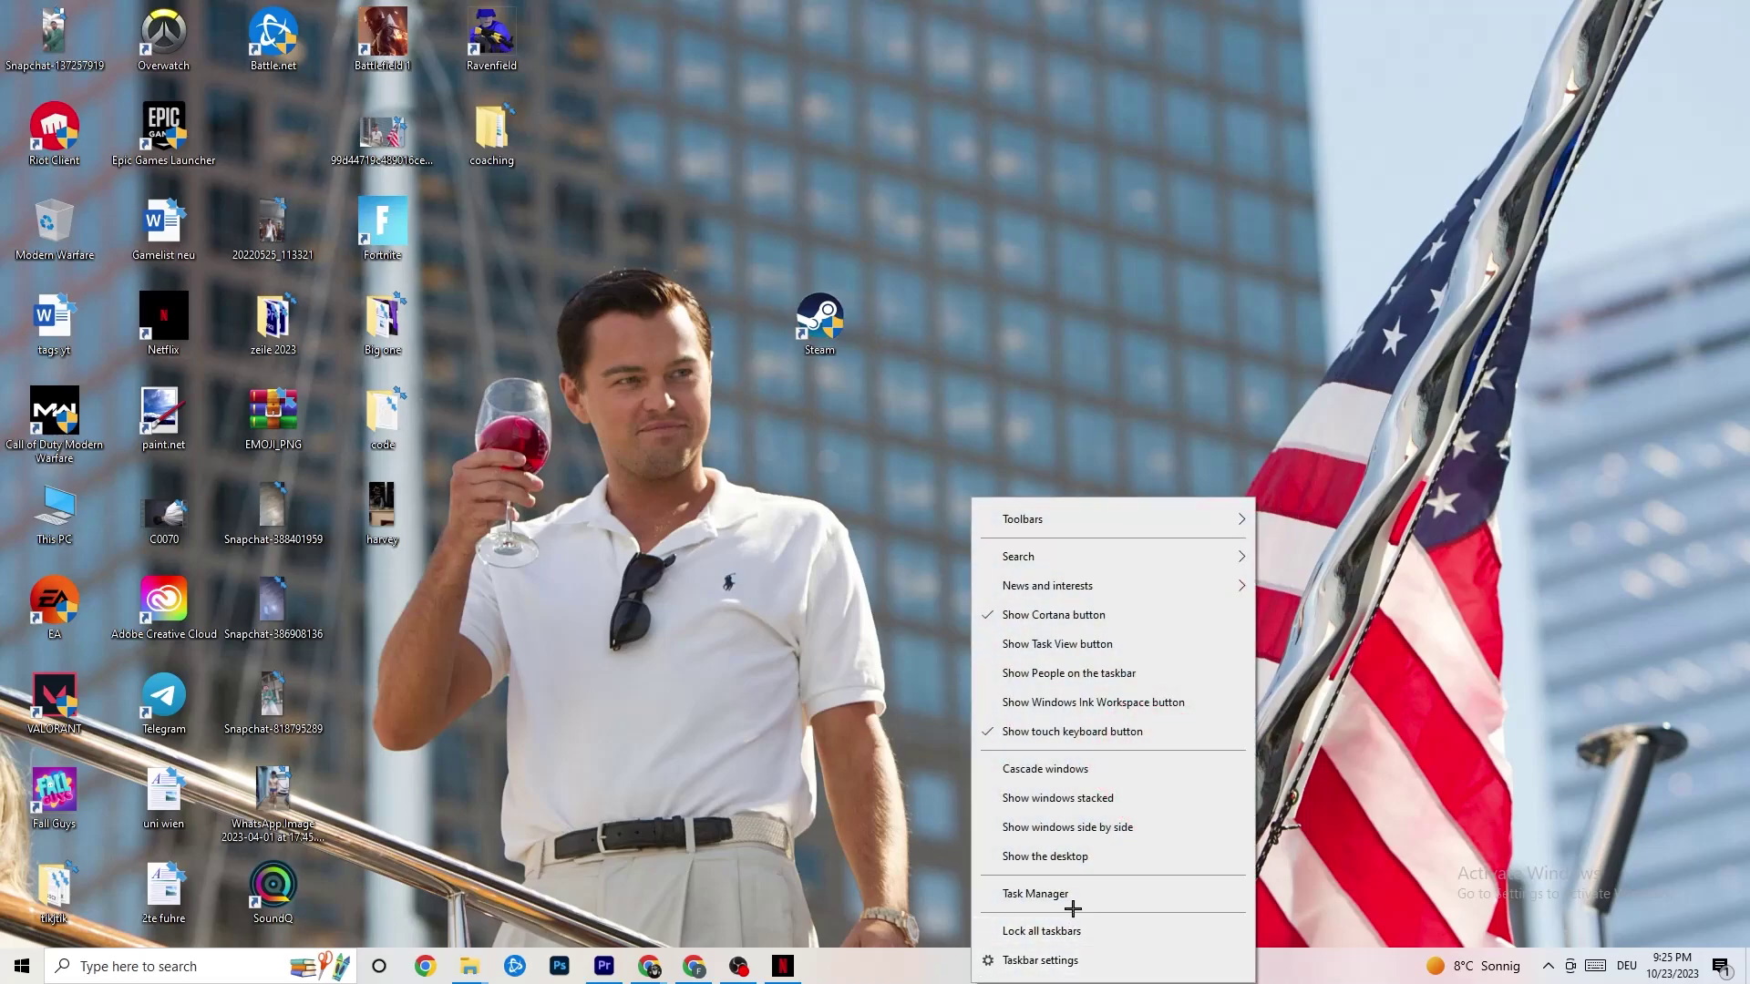
pyautogui.click(1123, 895)
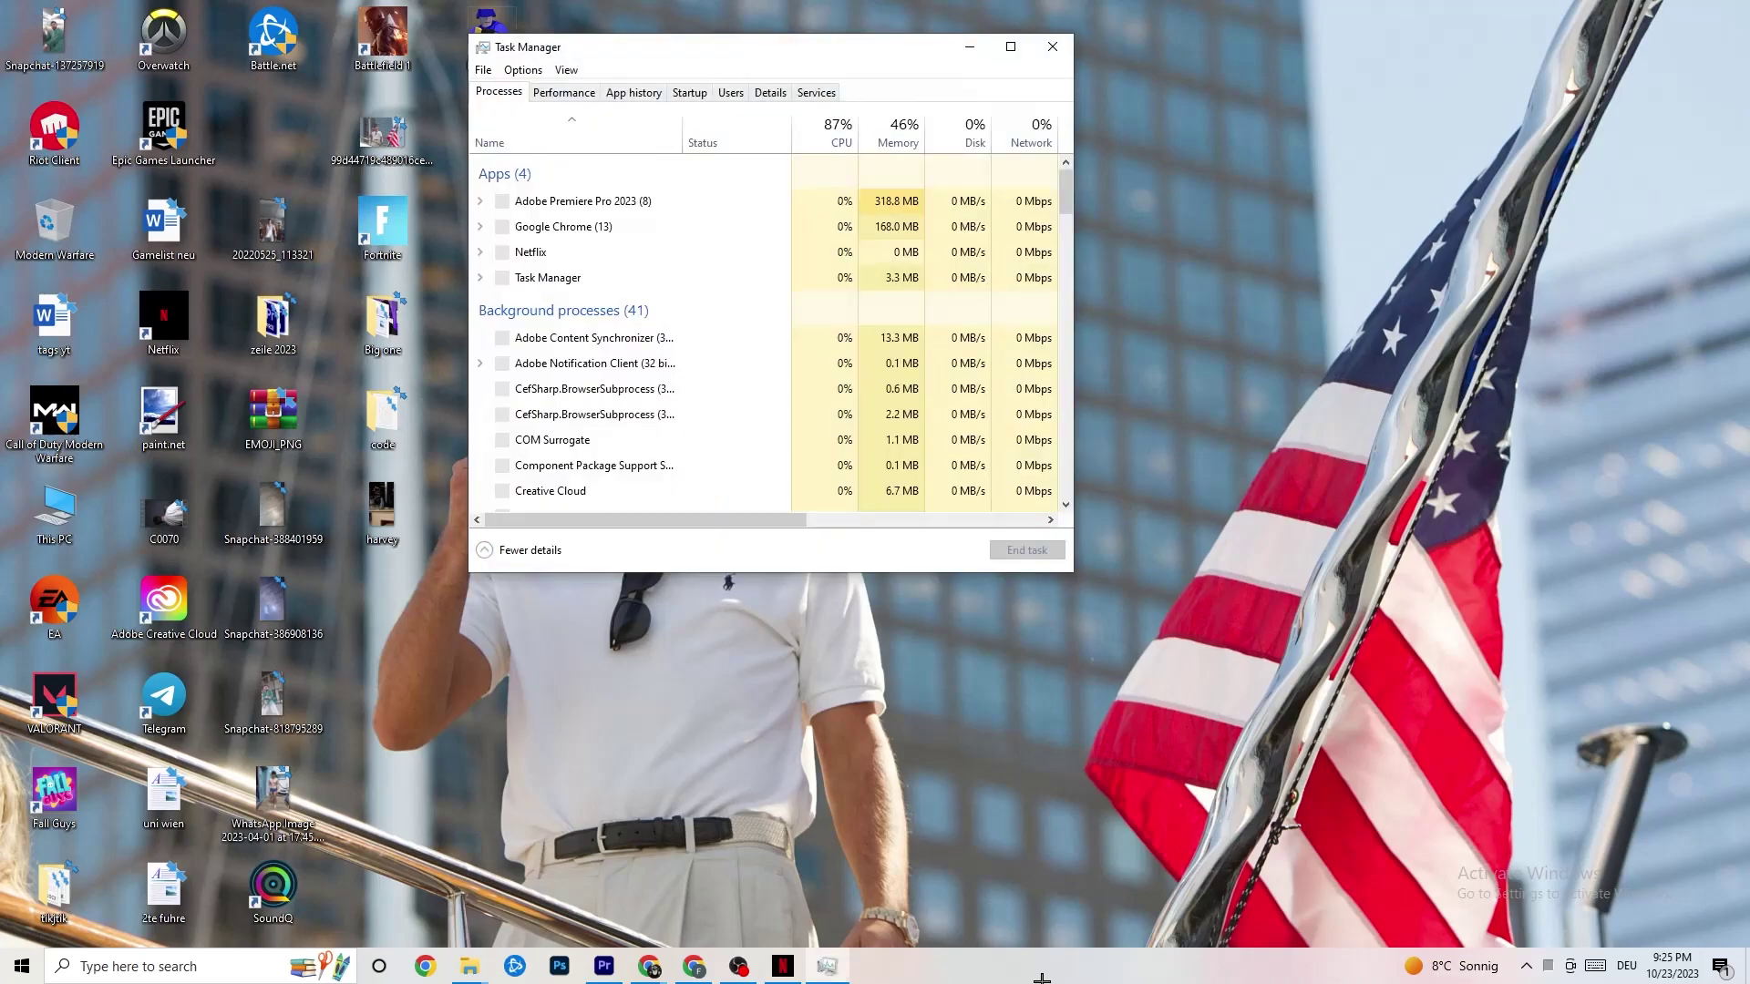
pyautogui.click(1008, 39)
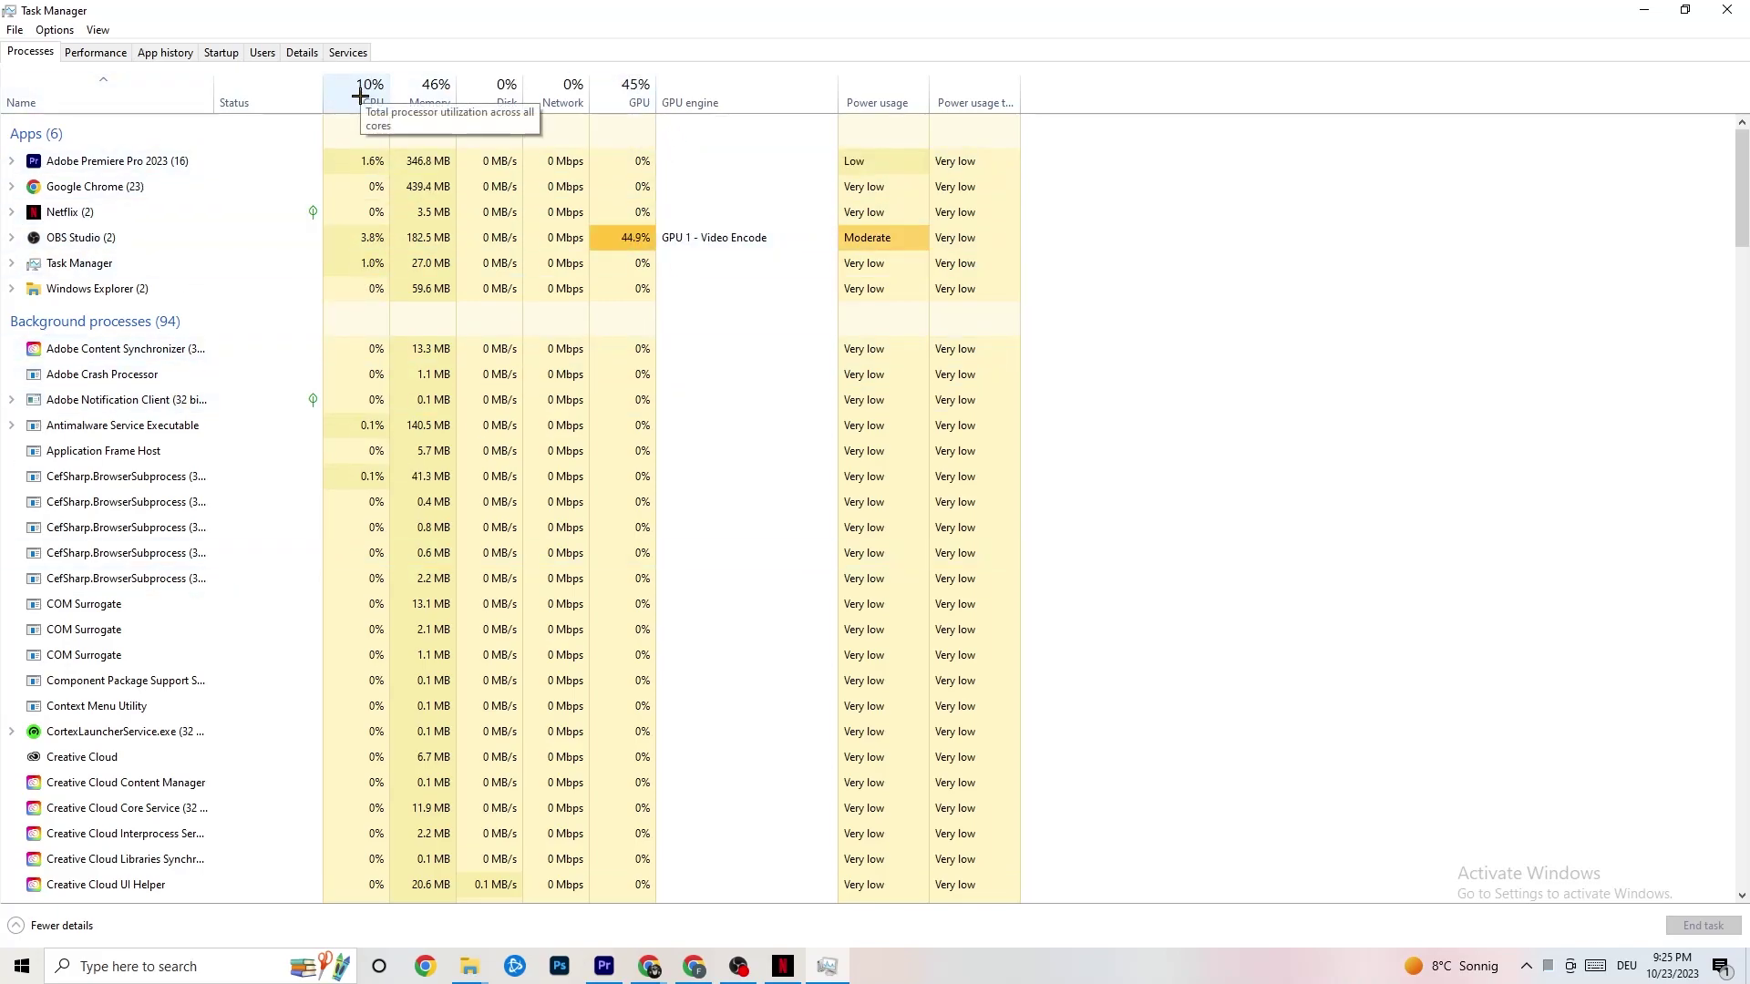
# Check Windows Explorer's process options, then view the Startup tab listing enabled and disabled apps
pyautogui.rightClick(112, 294)
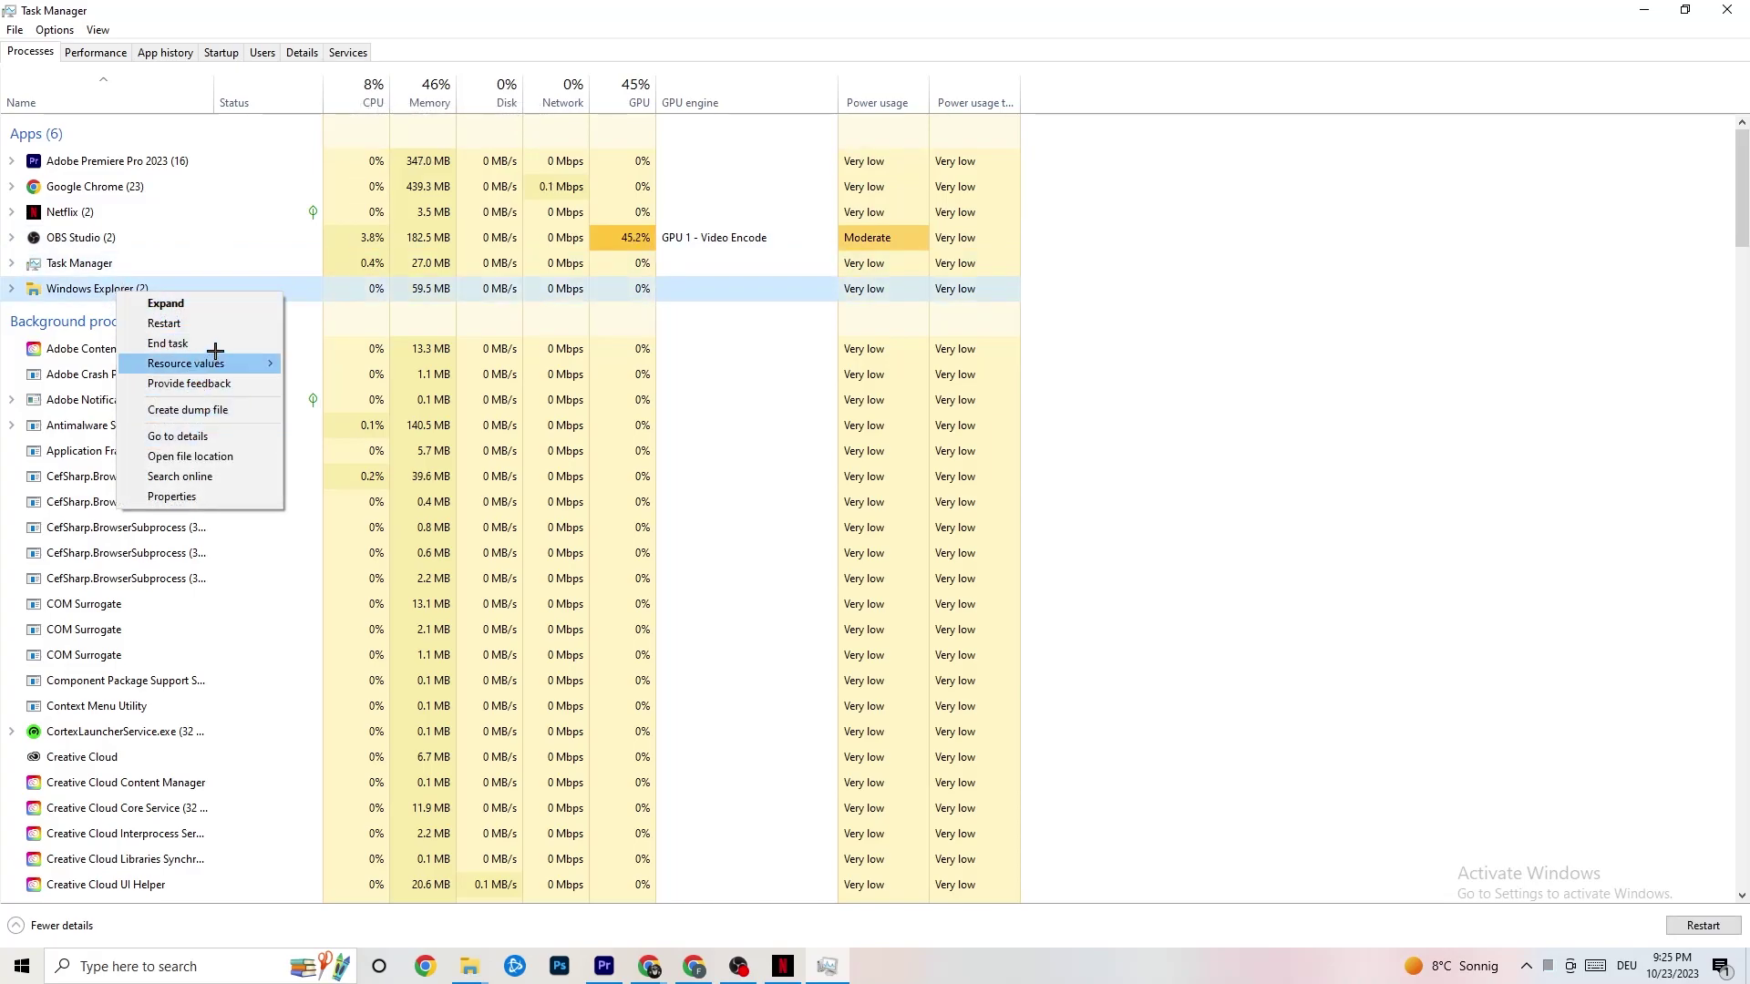
pyautogui.click(1266, 287)
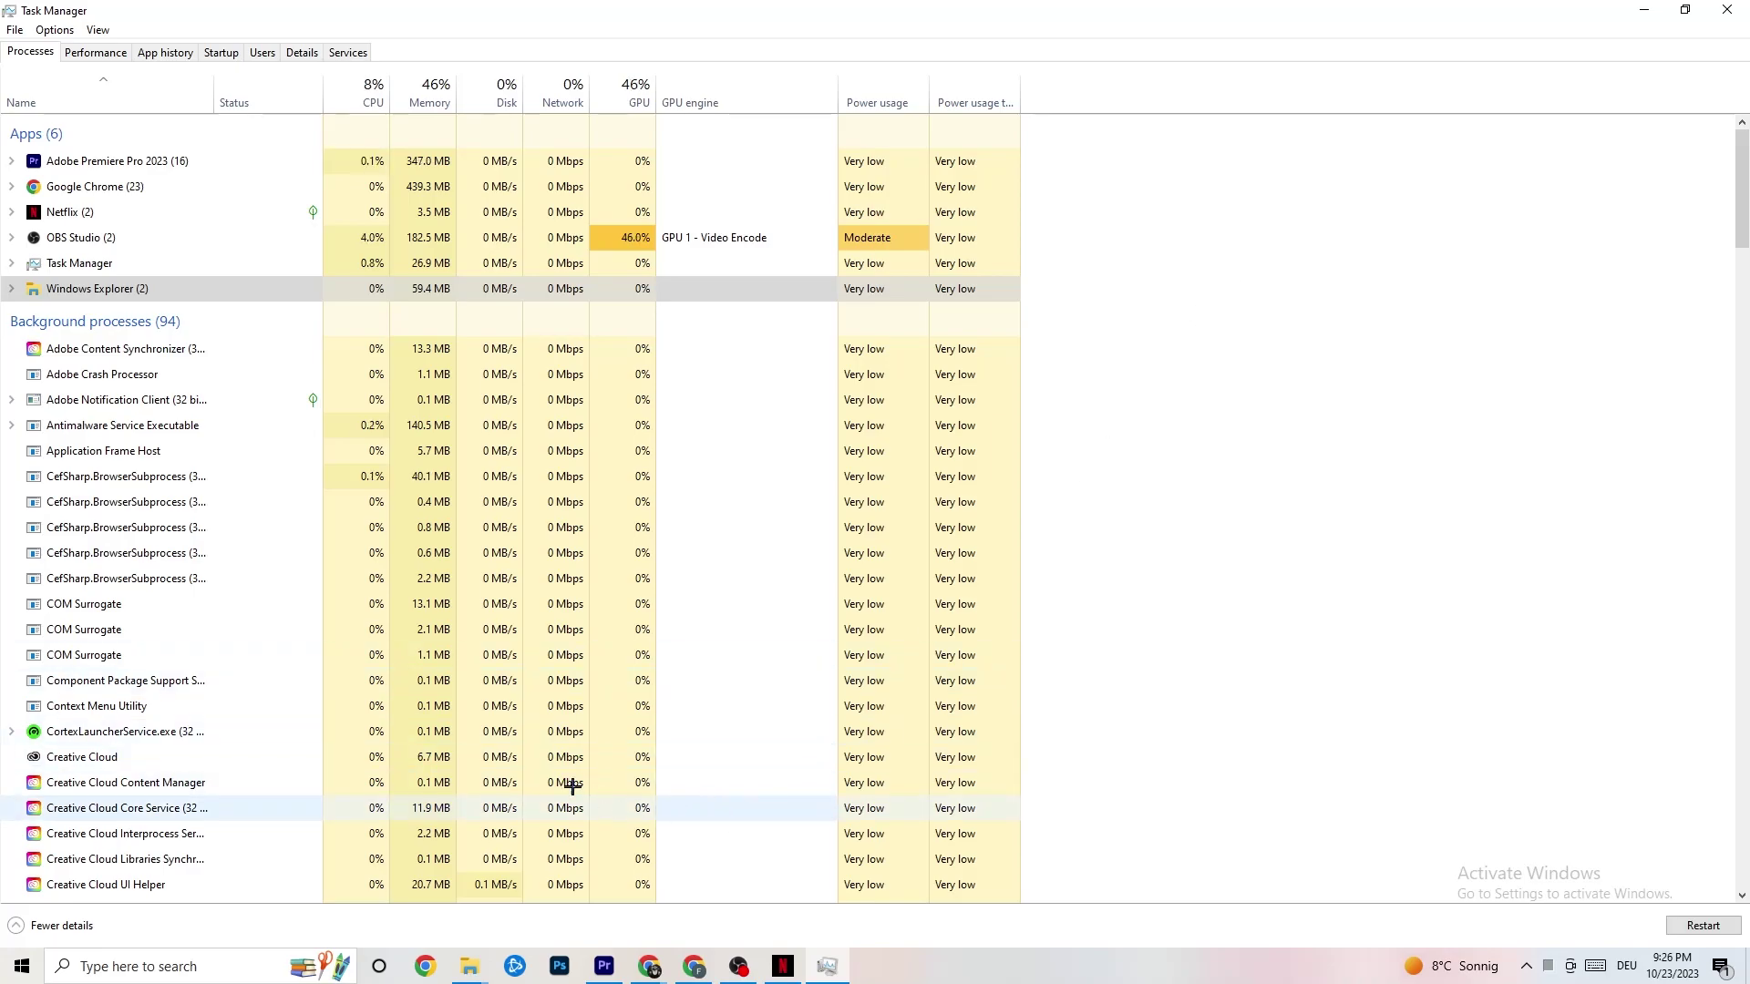
pyautogui.click(221, 51)
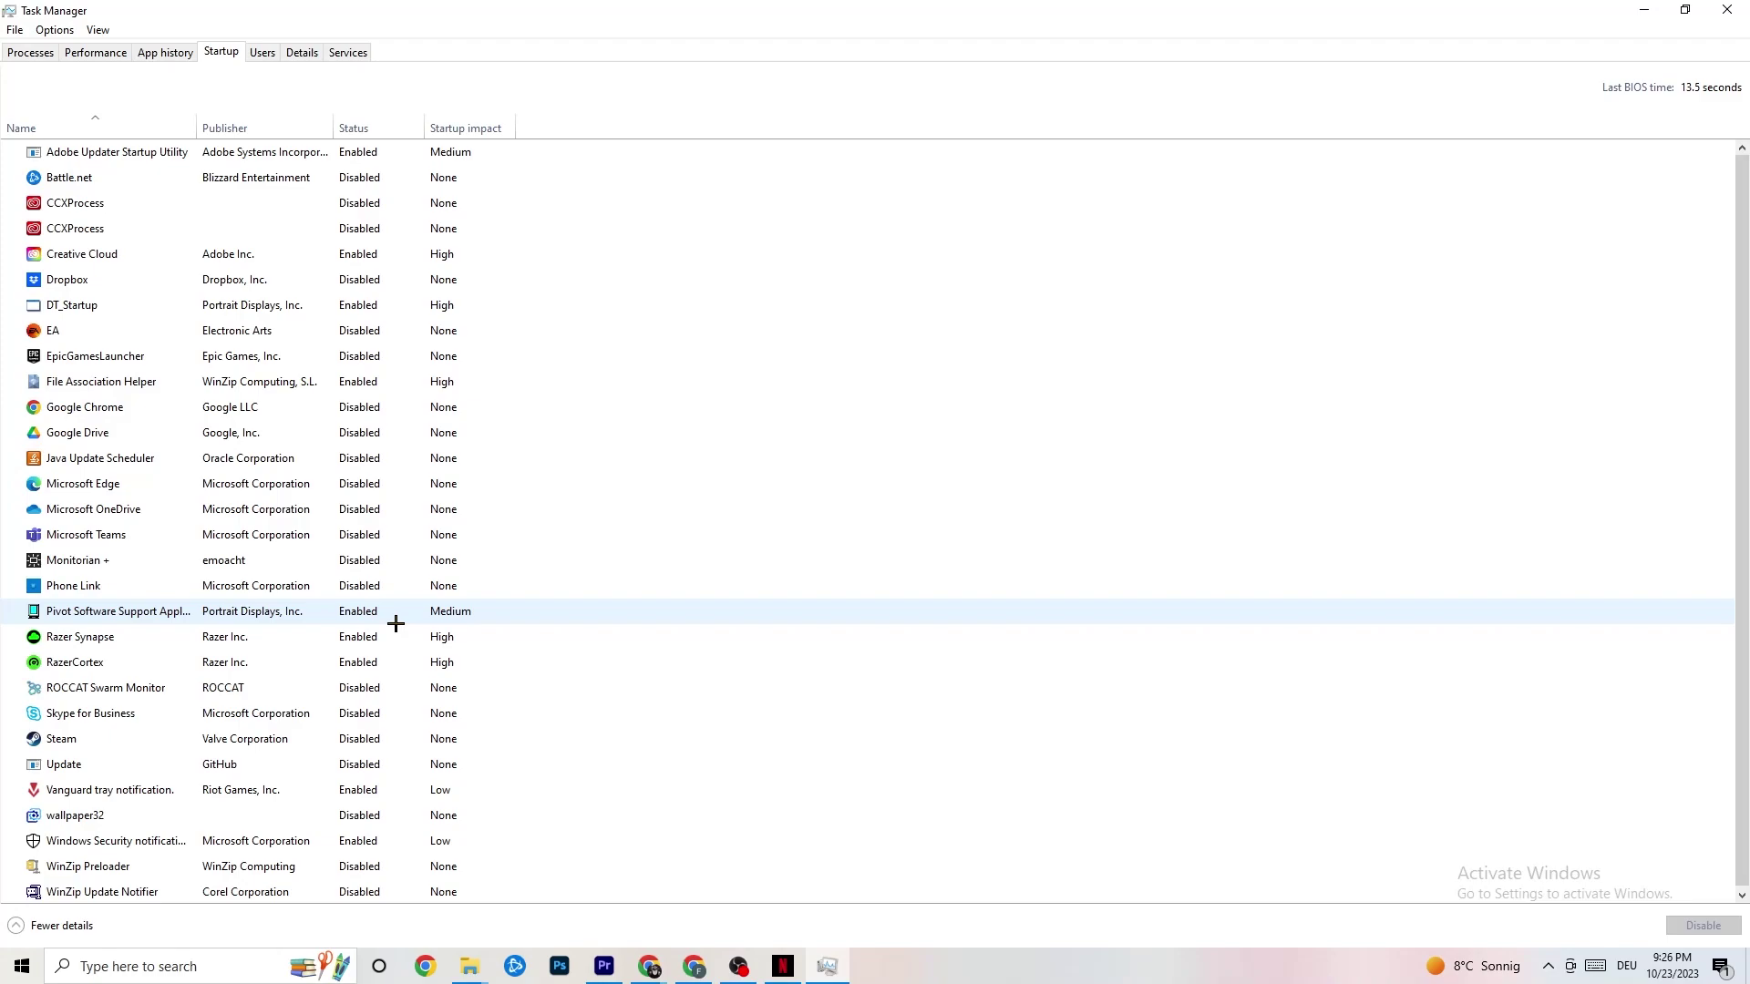
# Inspect the Pivot Software startup entry's options, then show the Details tab with process PIDs
pyautogui.rightClick(358, 612)
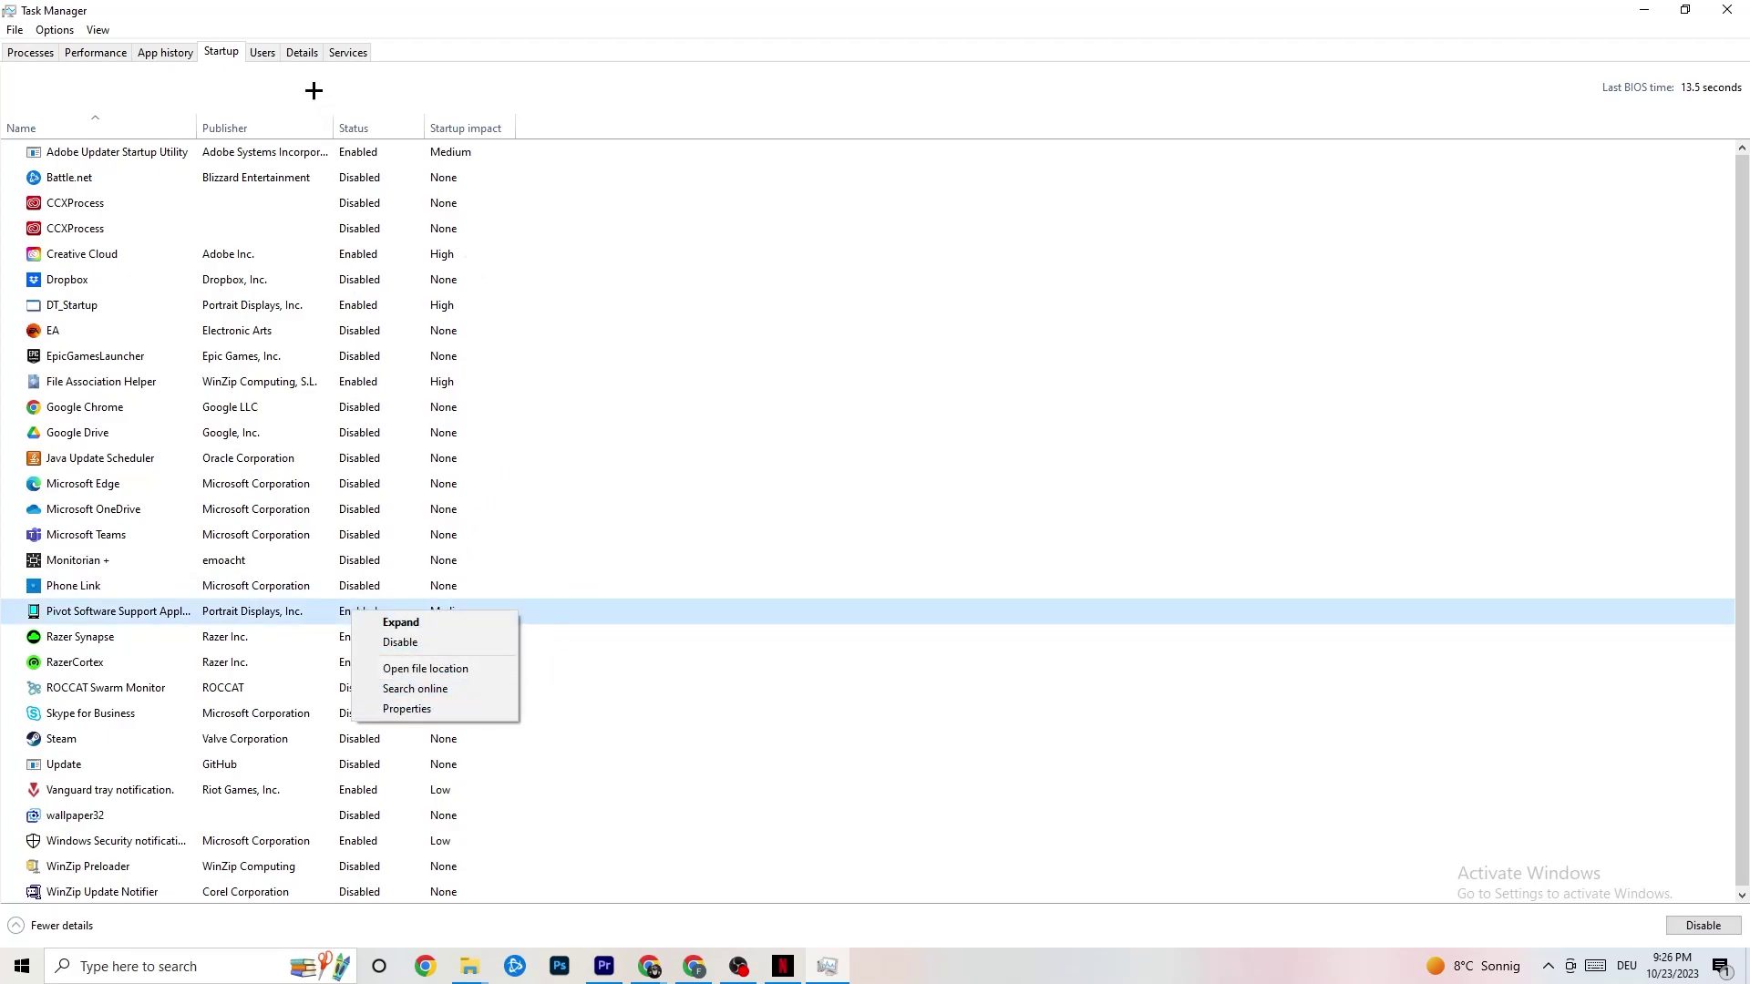
pyautogui.click(302, 57)
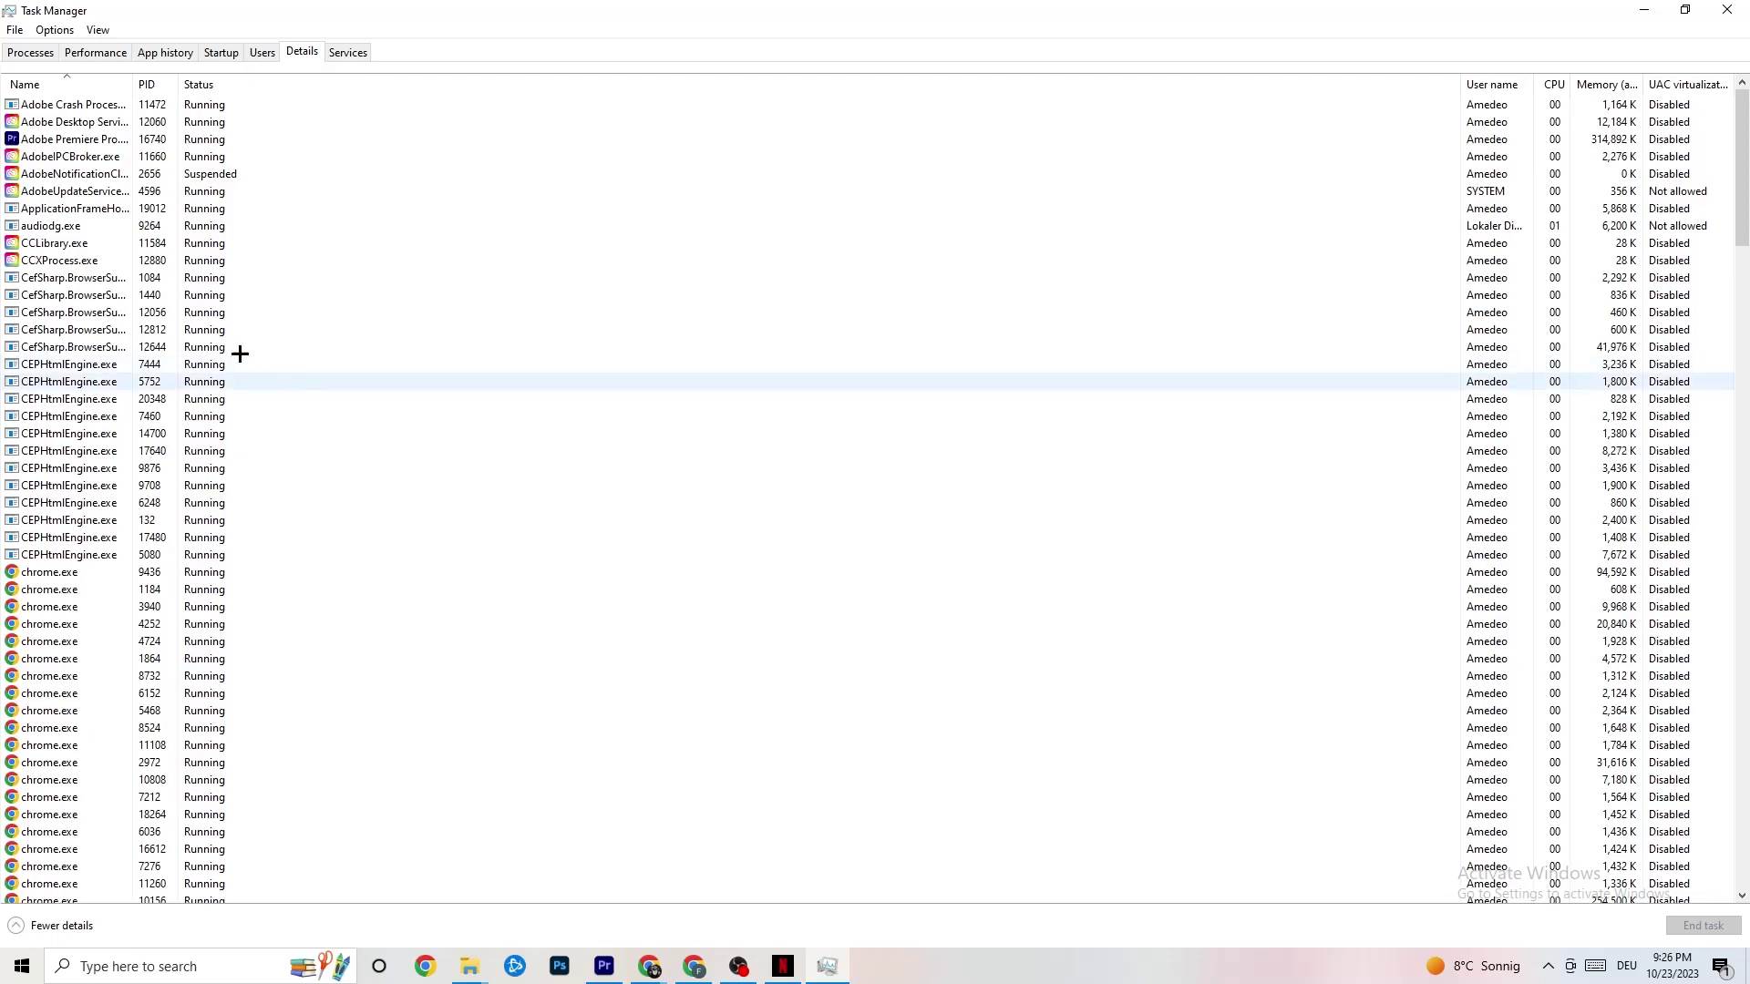
pyautogui.rightClick(76, 147)
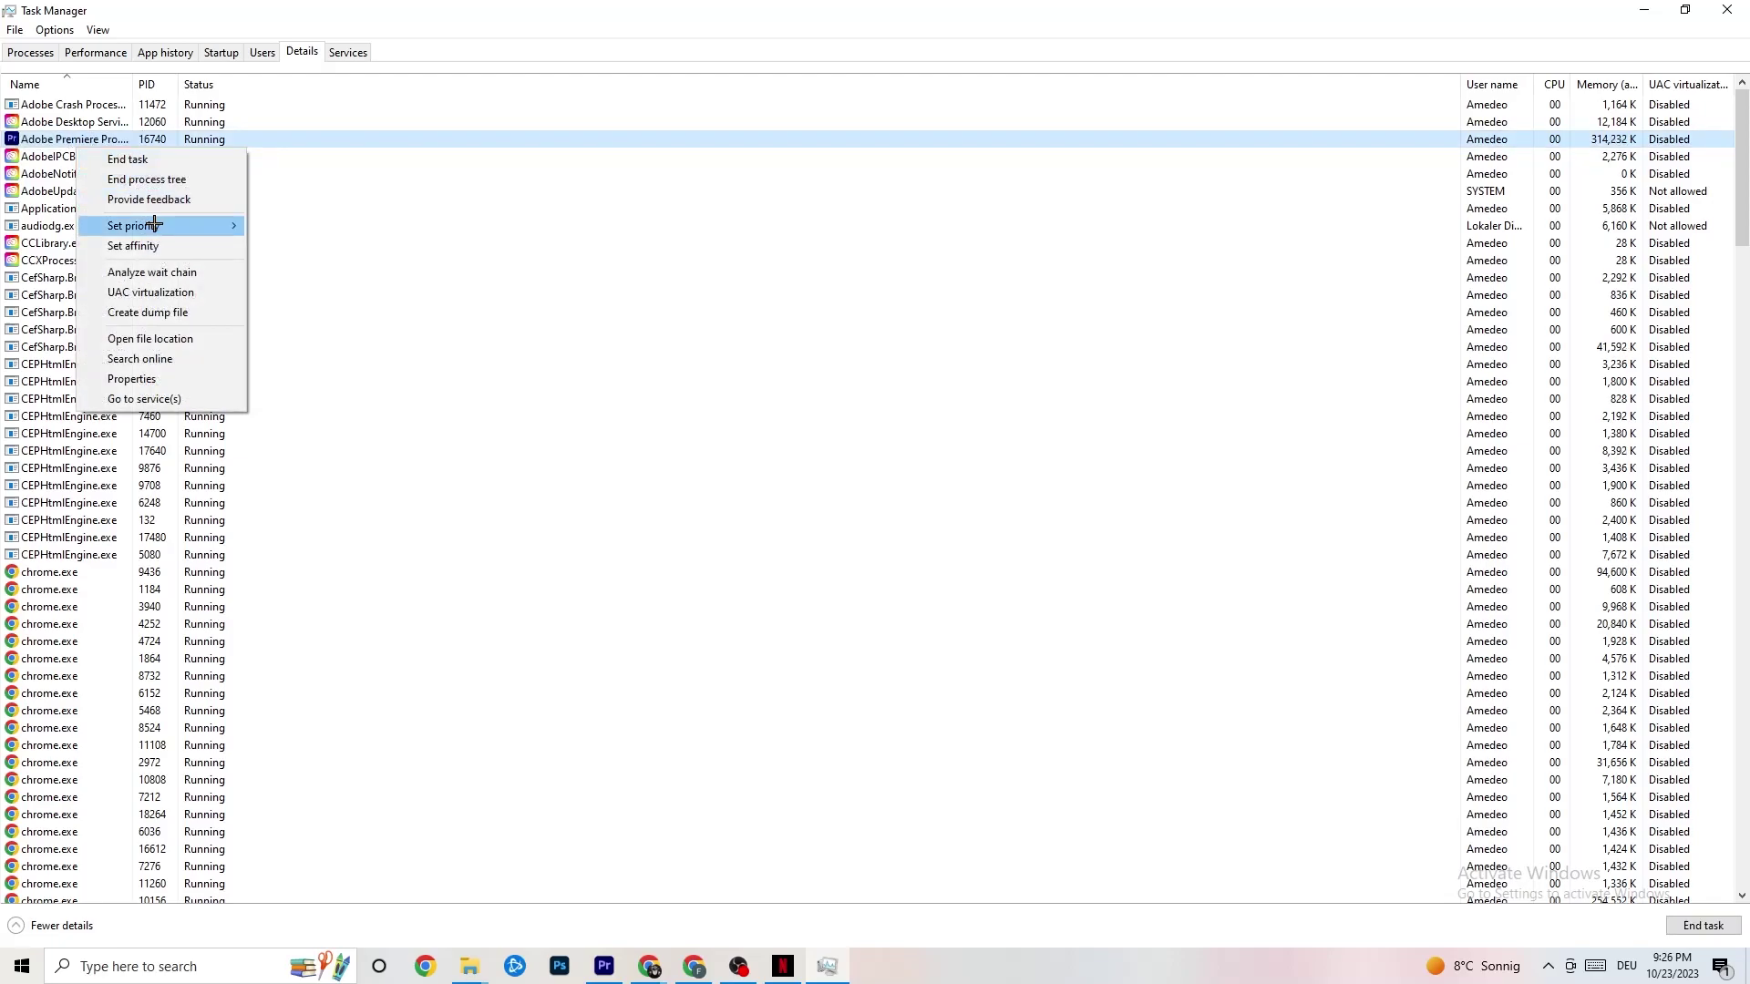
pyautogui.moveTo(164, 226)
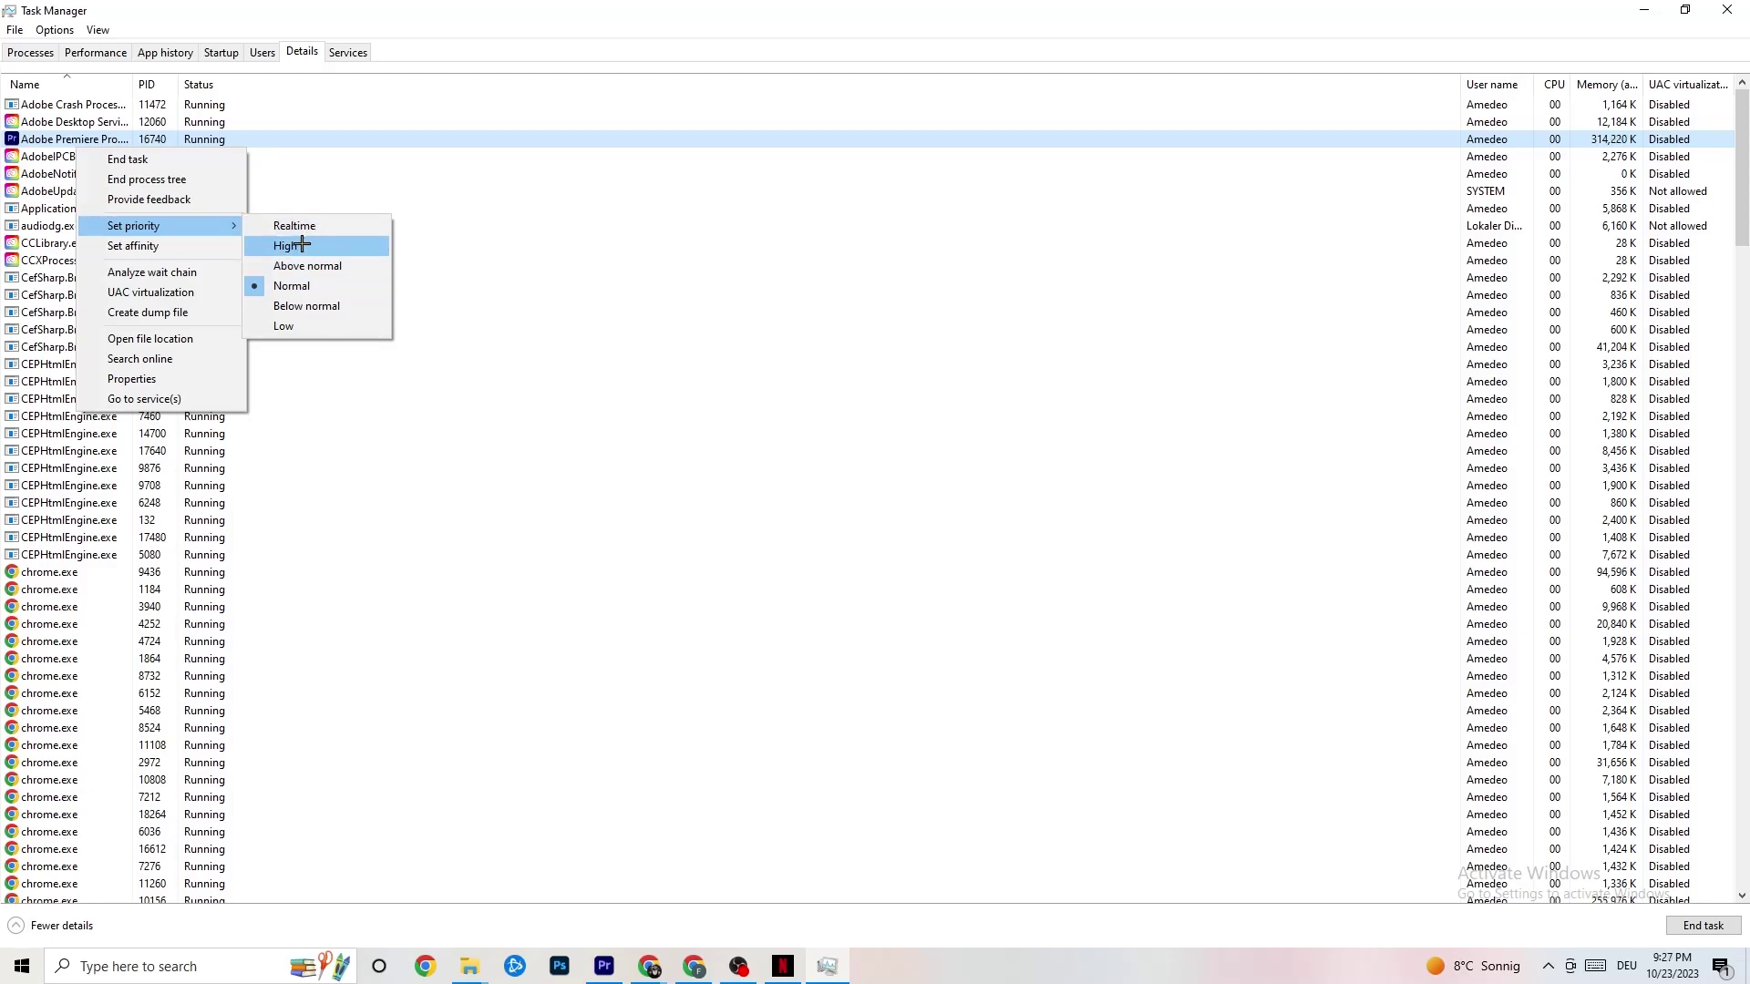
pyautogui.click(524, 171)
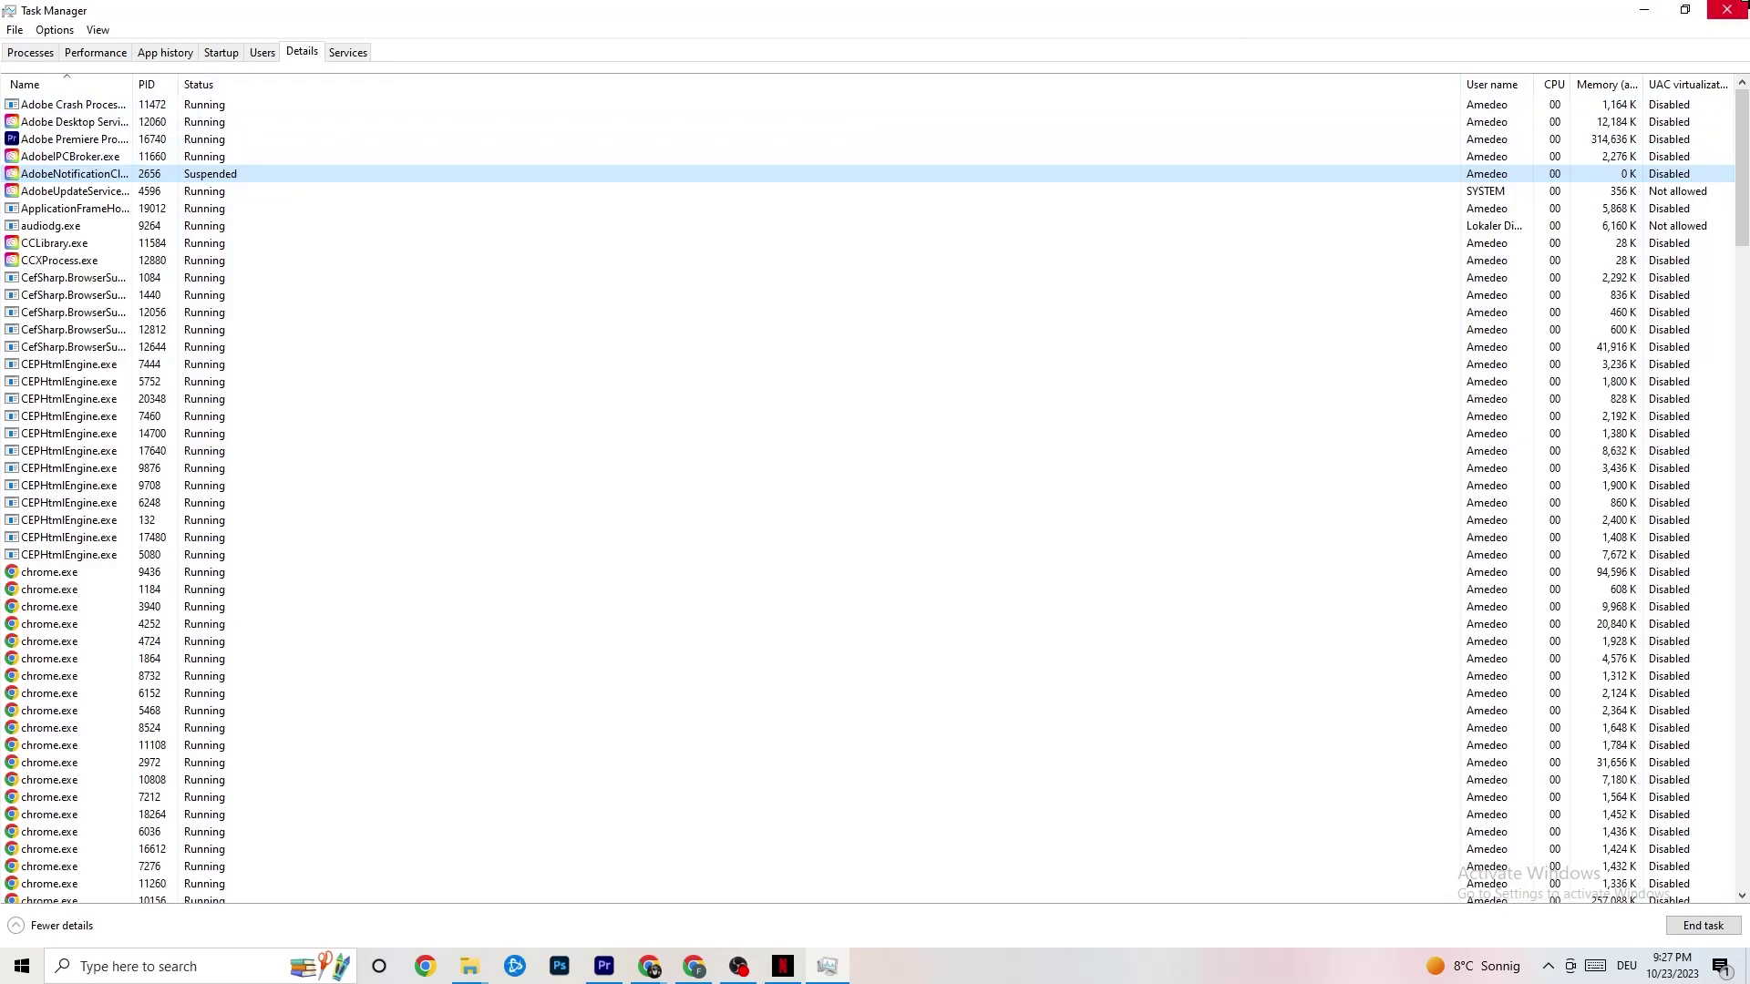